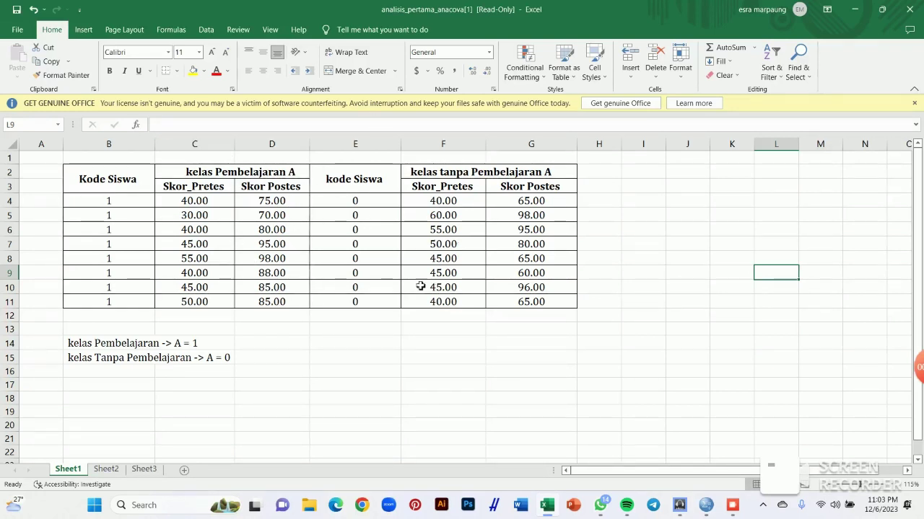
Step: Review the headings and the pretest and posttest score columns of the two classes on Sheet1
click(304, 175)
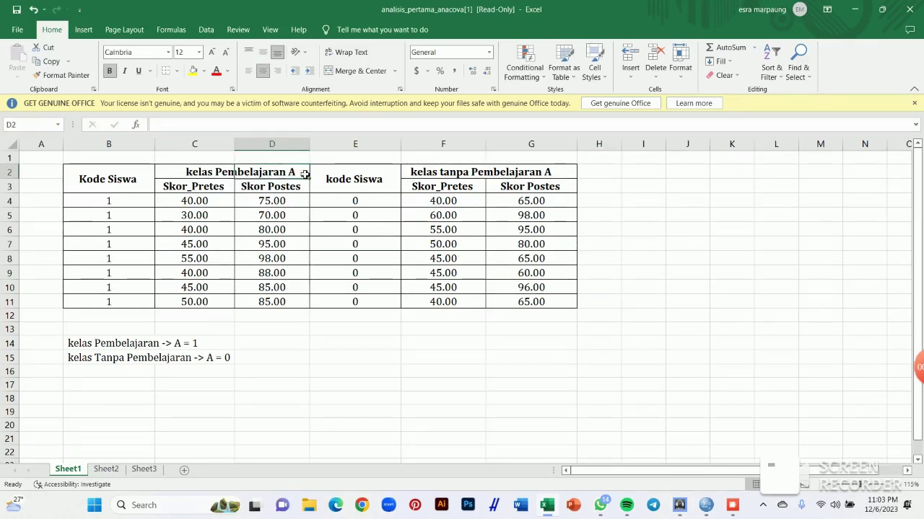
click(462, 176)
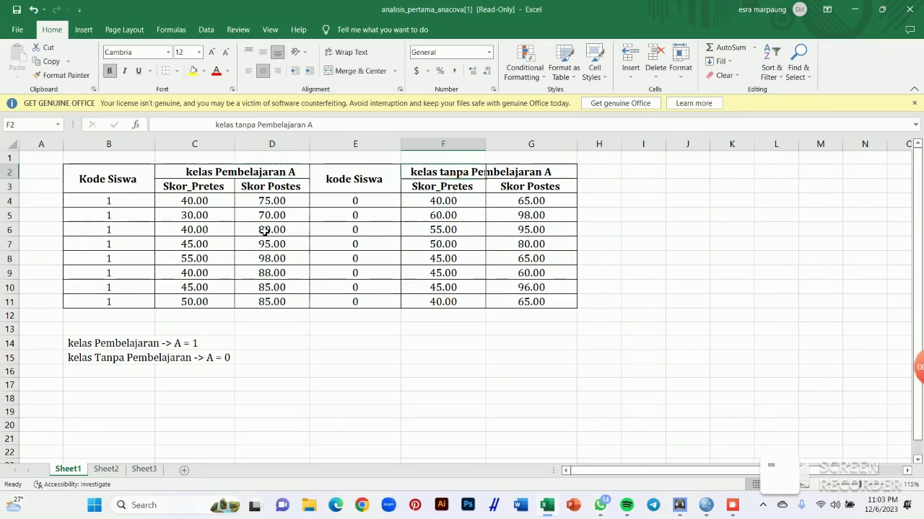
click(255, 200)
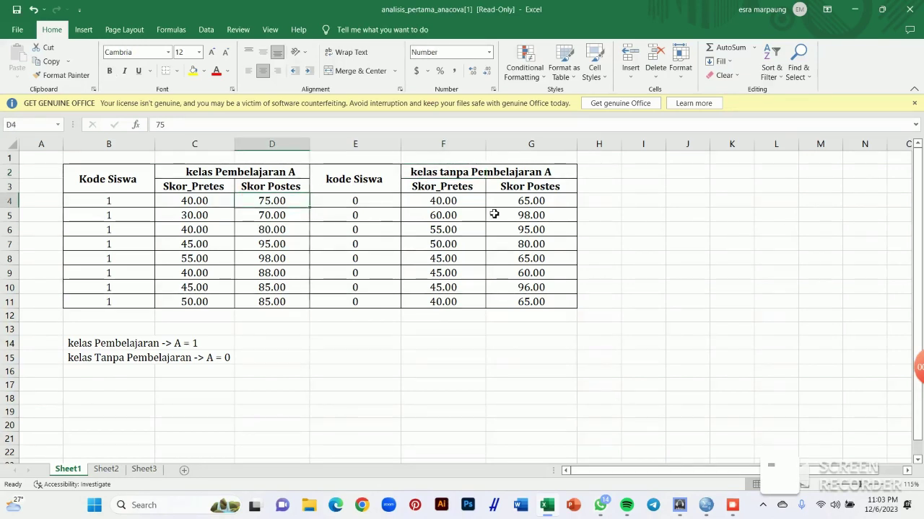
click(296, 186)
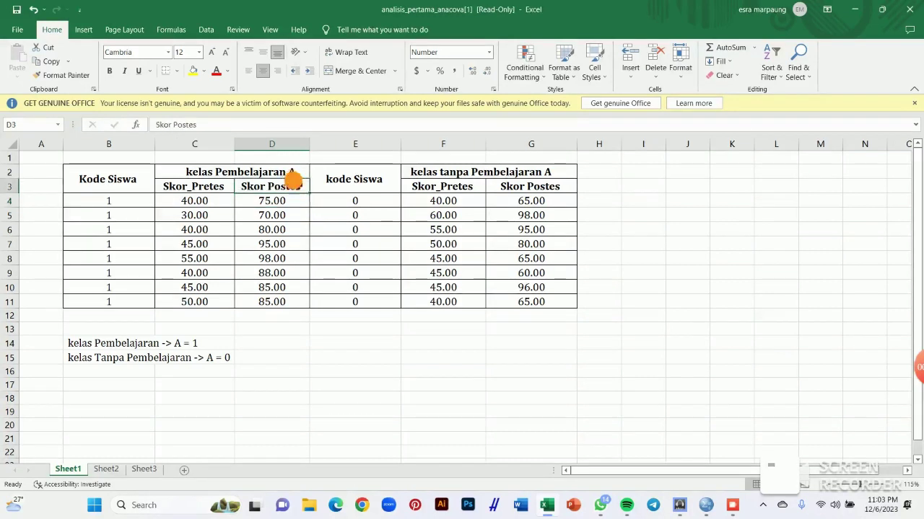
click(510, 185)
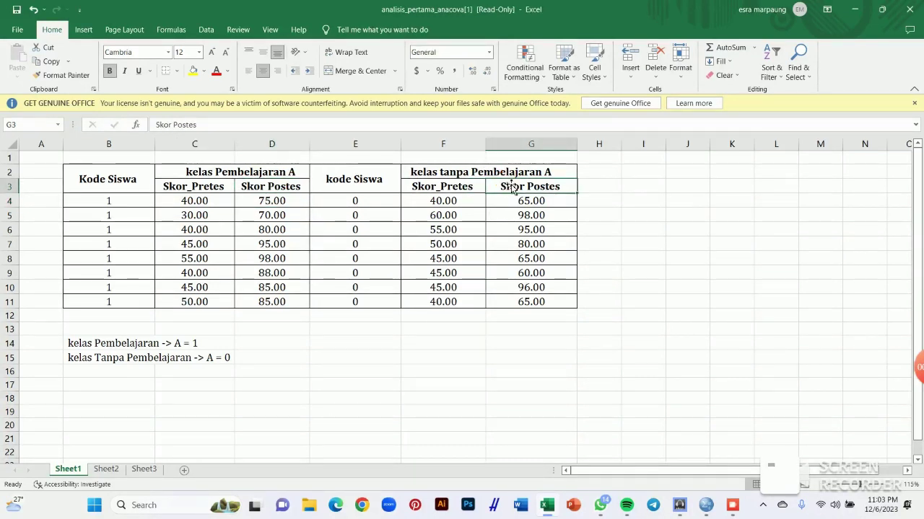
Step: Switch to SPSS, maximize its window and define three variables named Model, Pretes and Postes
mouse_move(707, 513)
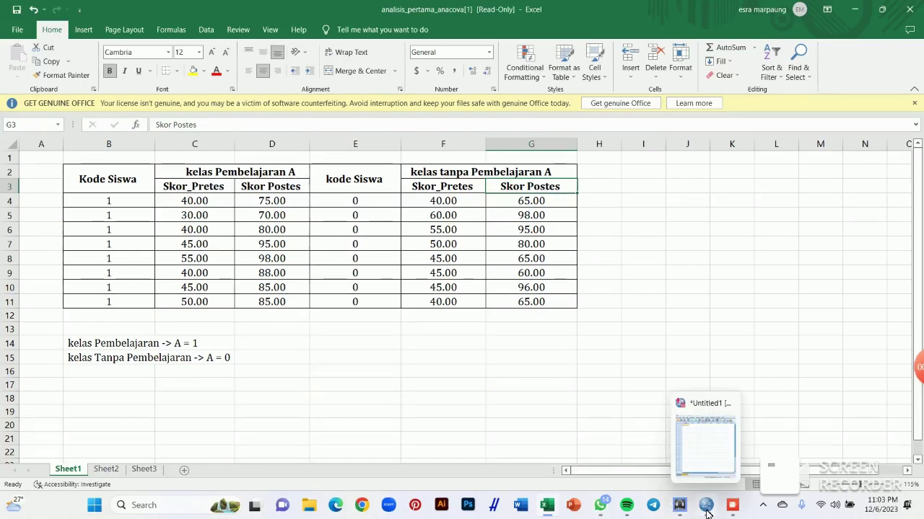
click(710, 462)
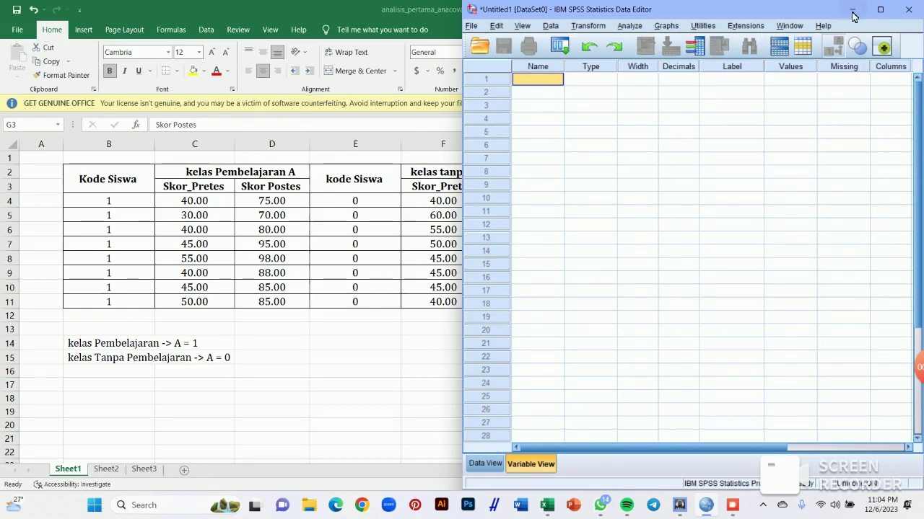
click(880, 9)
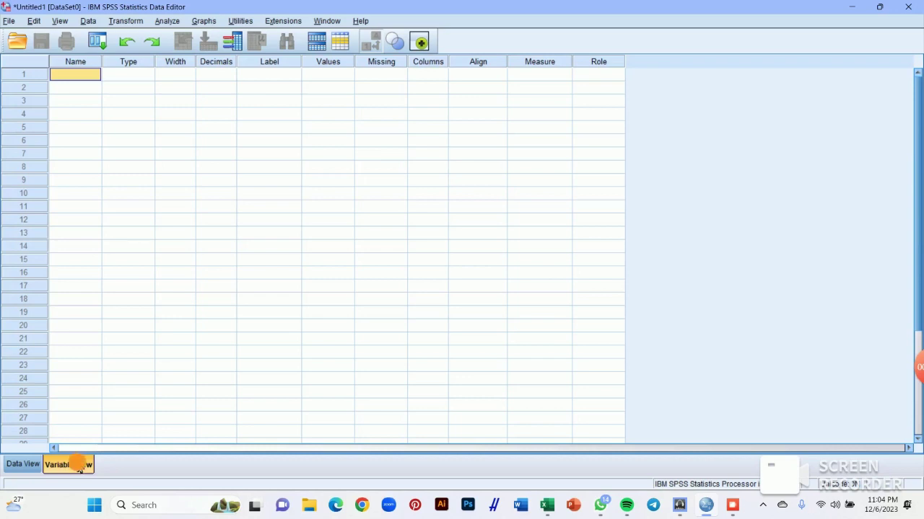
text(Mod)
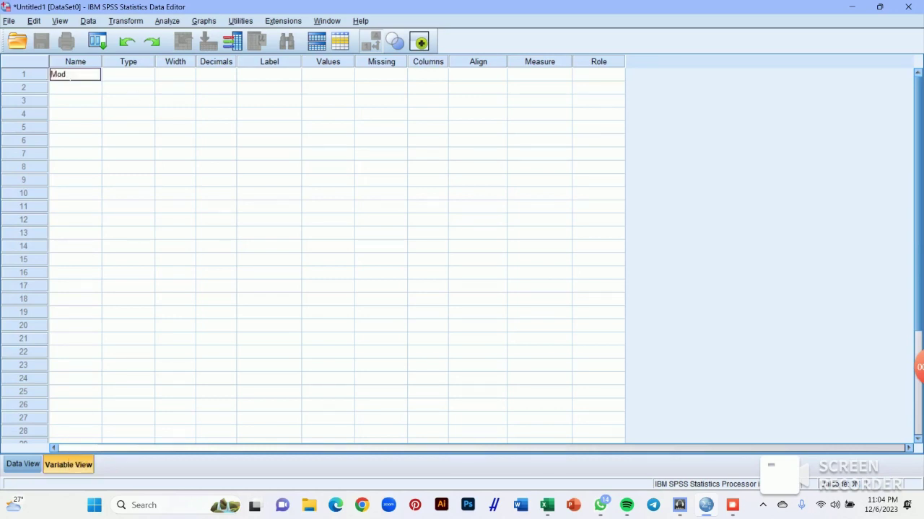
text(el)
key(Return)
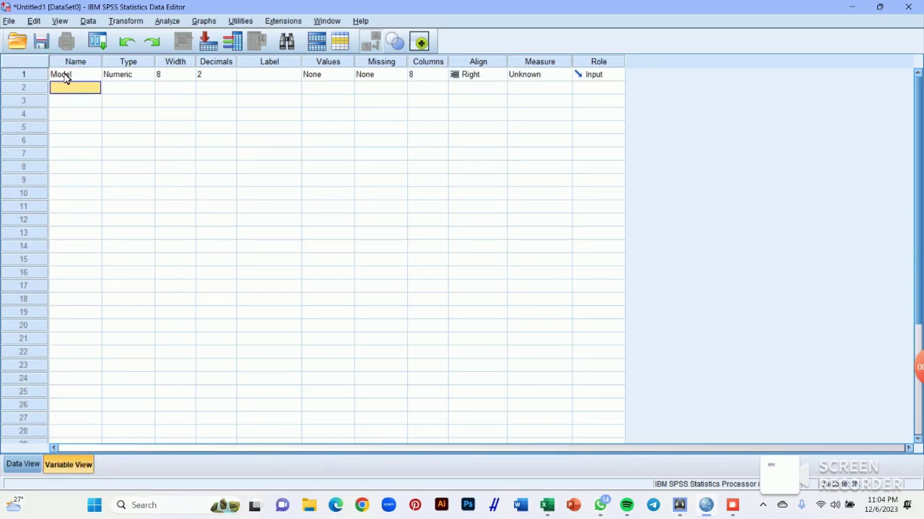
text(Pretes)
key(Return)
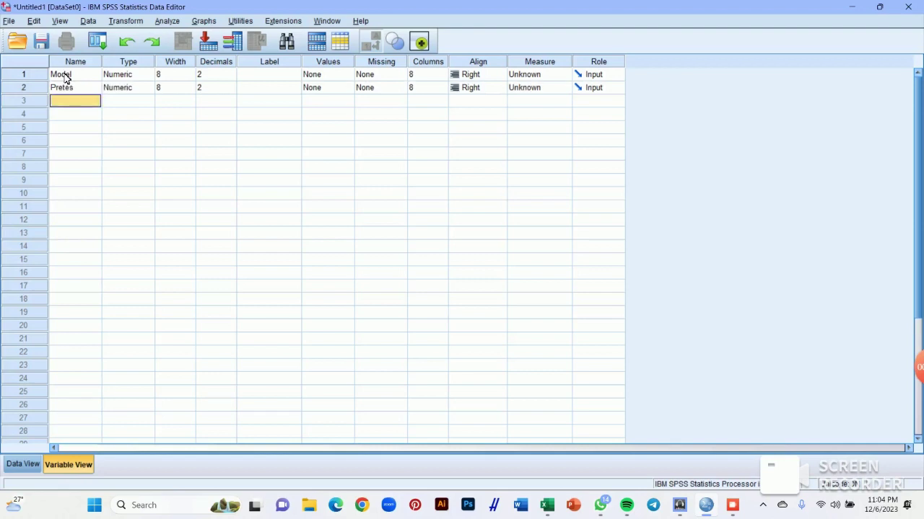
text(Postes)
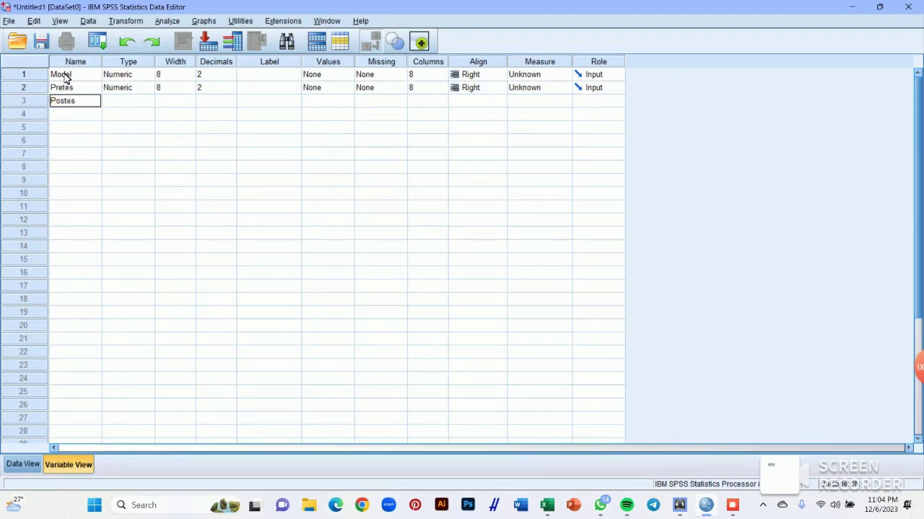
key(Return)
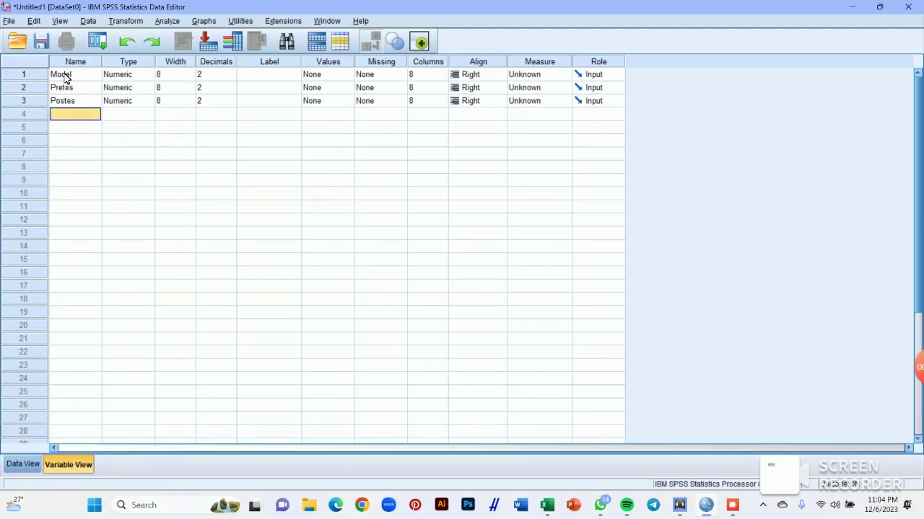
Step: Check the student code columns of both classes in the Excel workbook, and return to SPSS
click(546, 505)
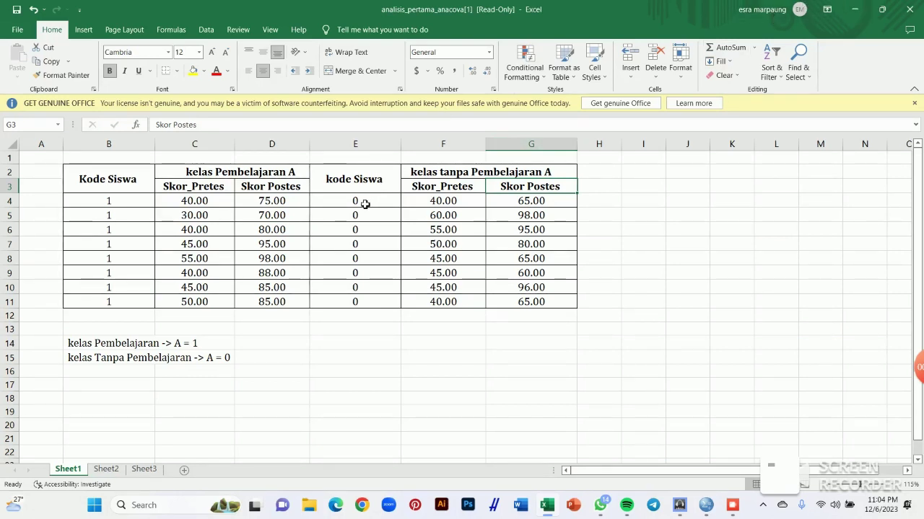
drag(363, 200, 357, 302)
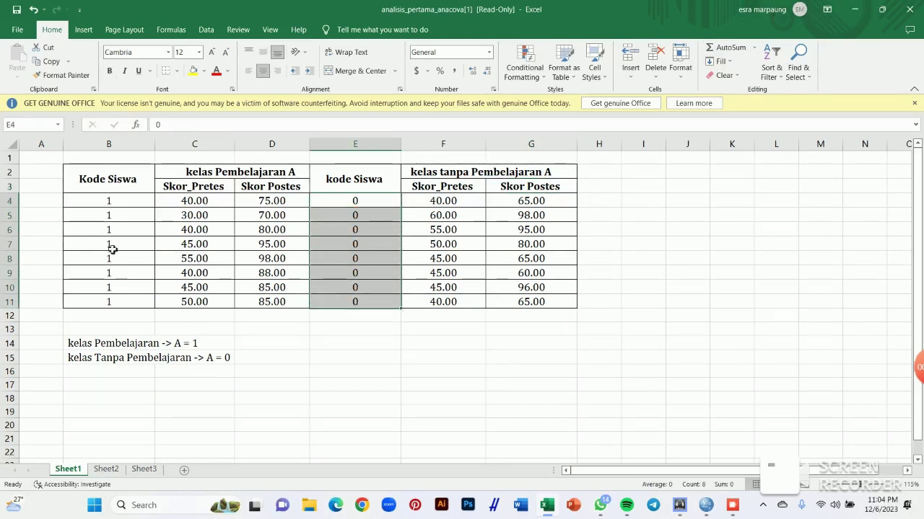
double_click(110, 201)
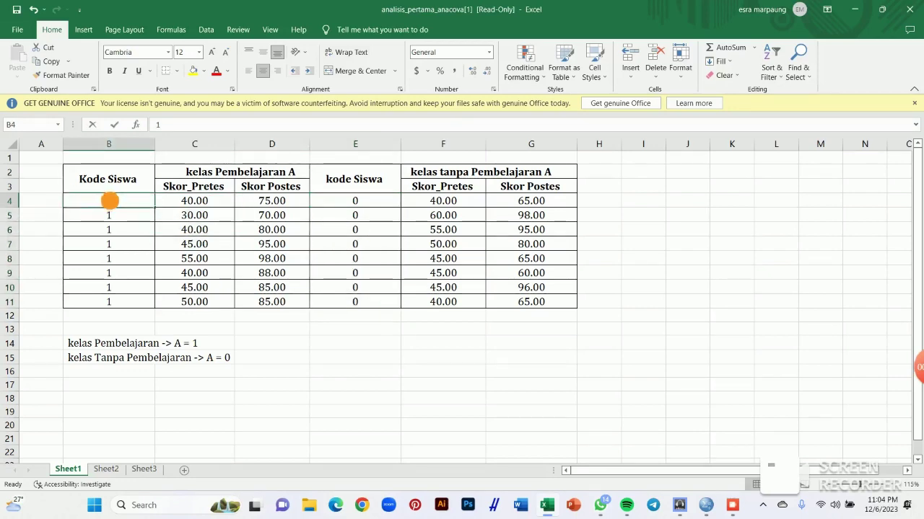
click(855, 8)
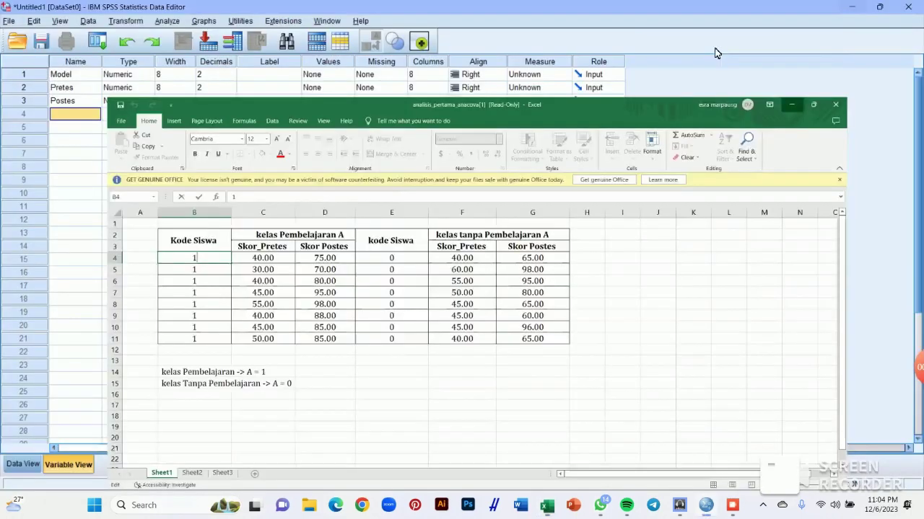
Step: Add value labels to the Model variable: 0 for "Tanpa Pembelajaran" and 1 for "Dengan Pembelajaran A"
click(321, 76)
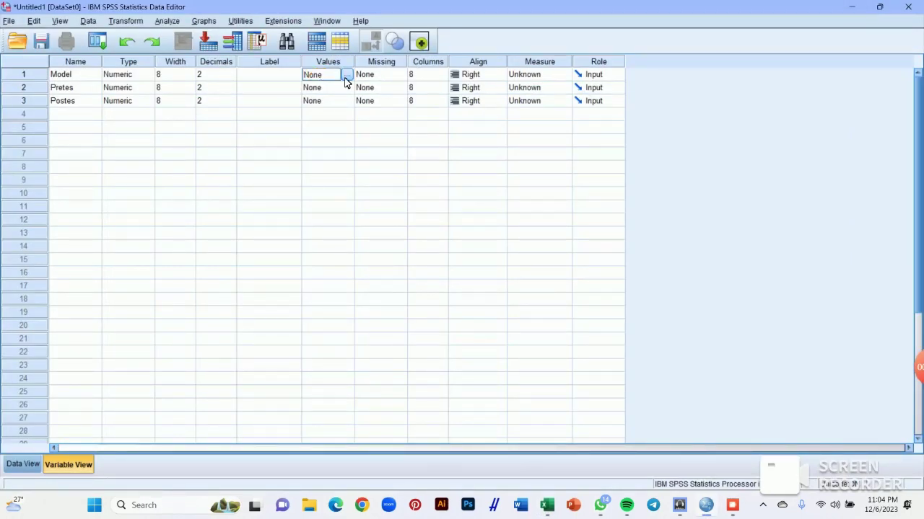
click(344, 74)
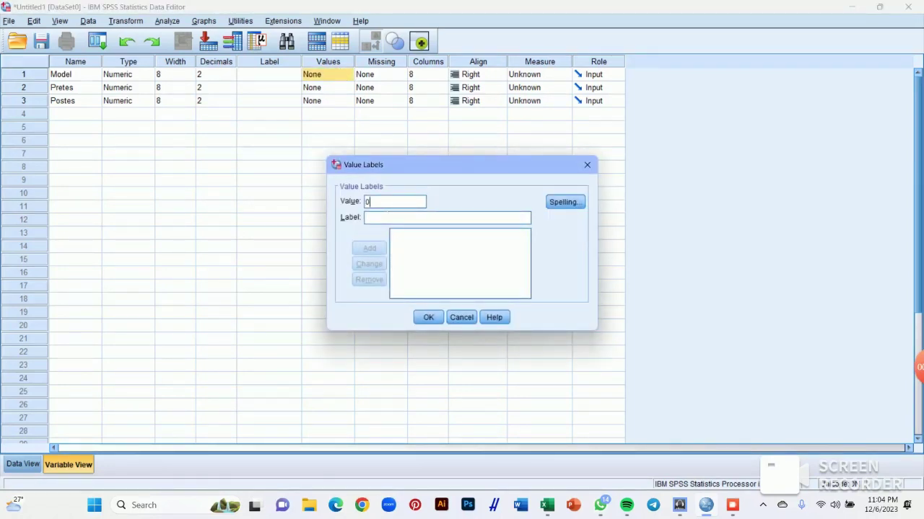
click(379, 217)
text(Tanpa Pembelajaran)
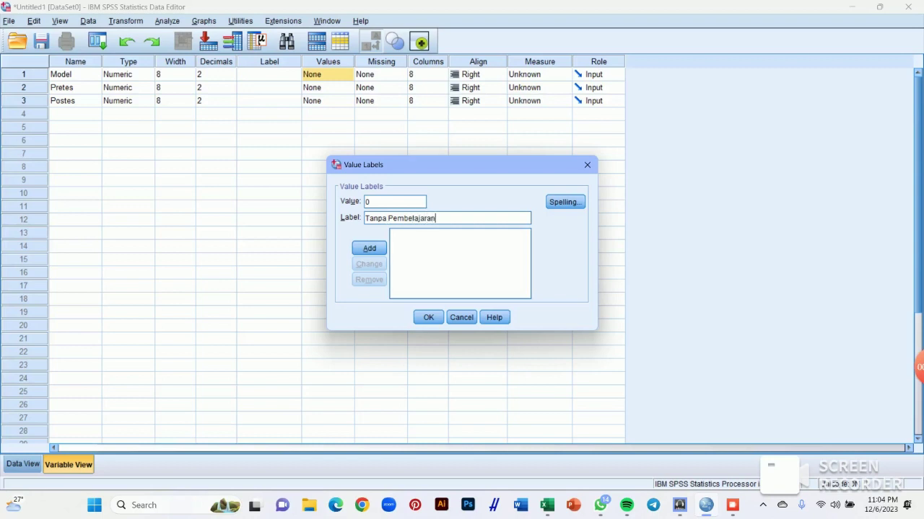
key(Return)
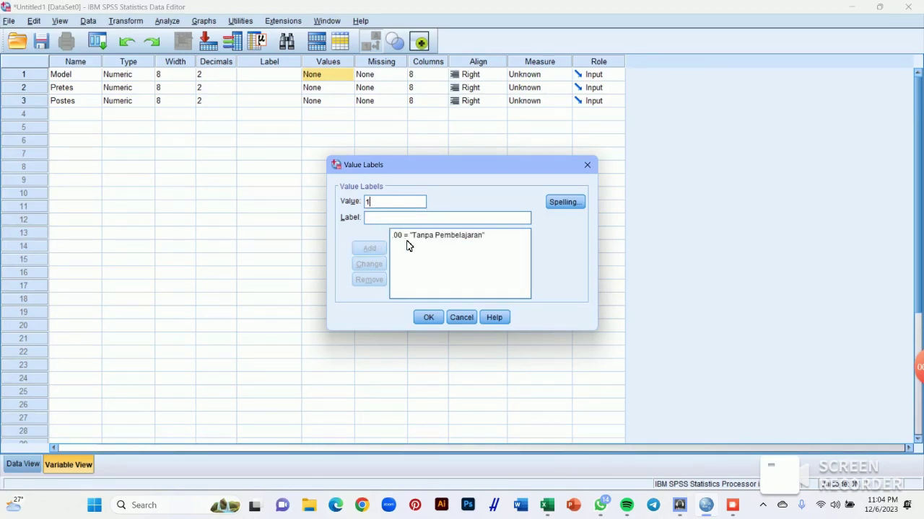
click(397, 221)
text(Dengan Pembelajaran A)
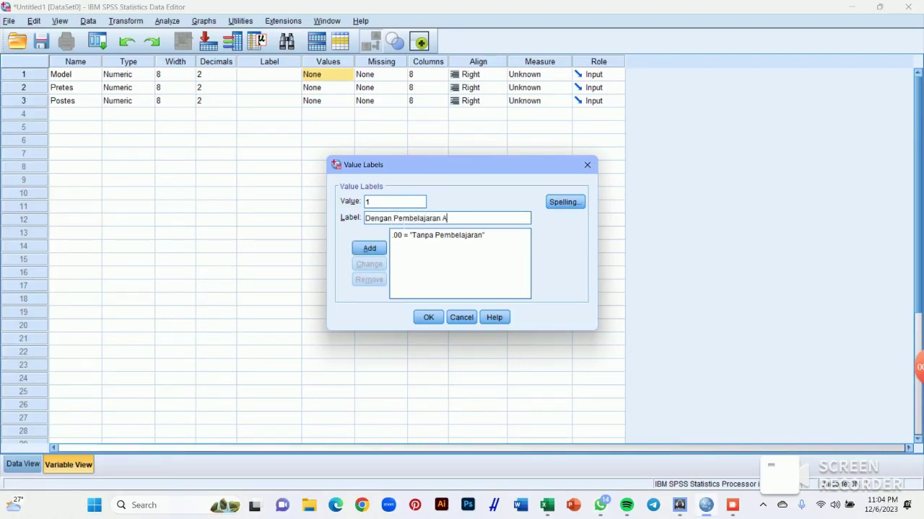
key(Return)
click(424, 318)
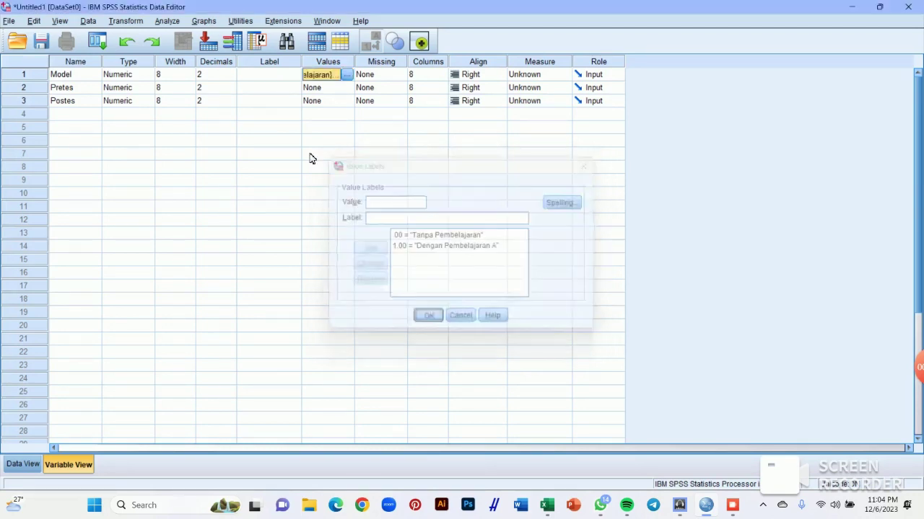
Step: Set the Model variable's decimals to 0 and its measurement level to Nominal
click(228, 80)
click(229, 78)
click(229, 78)
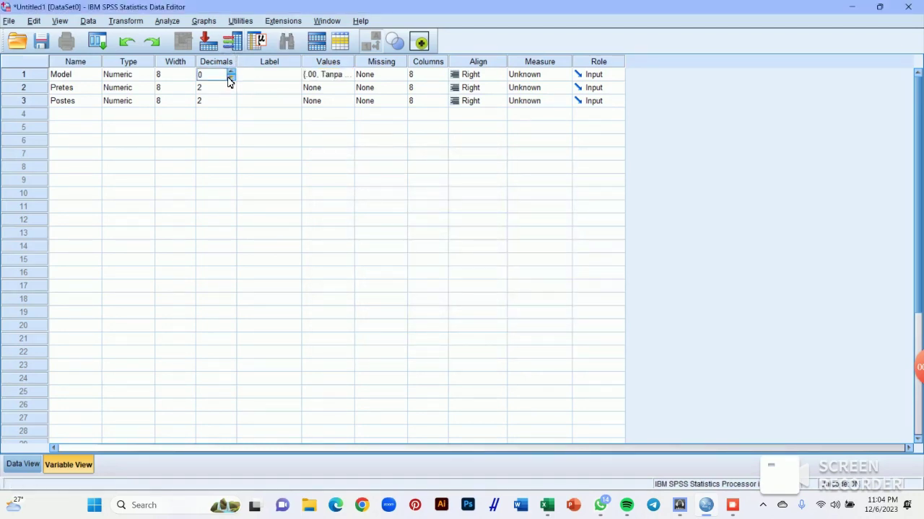
click(526, 78)
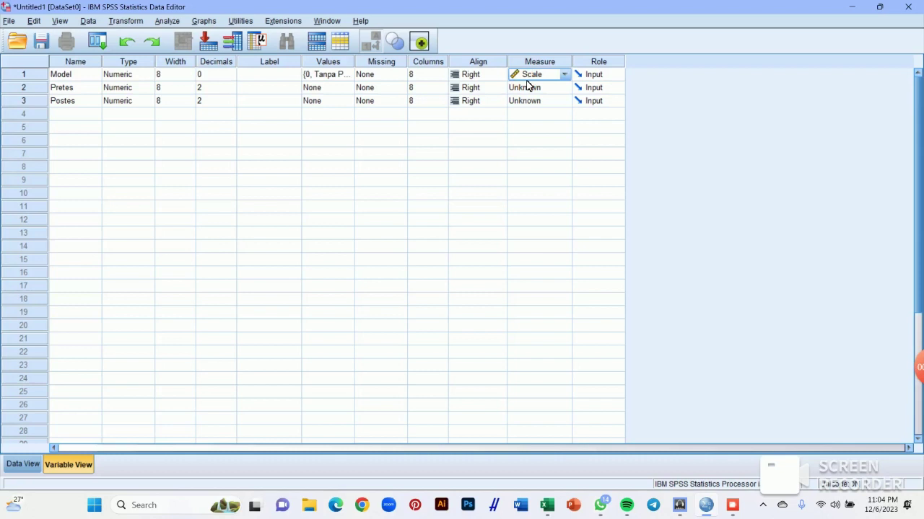
click(565, 75)
click(565, 75)
click(564, 75)
click(543, 115)
Step: Set the measurement level of the Pretes and Postes variables to Scale
click(548, 88)
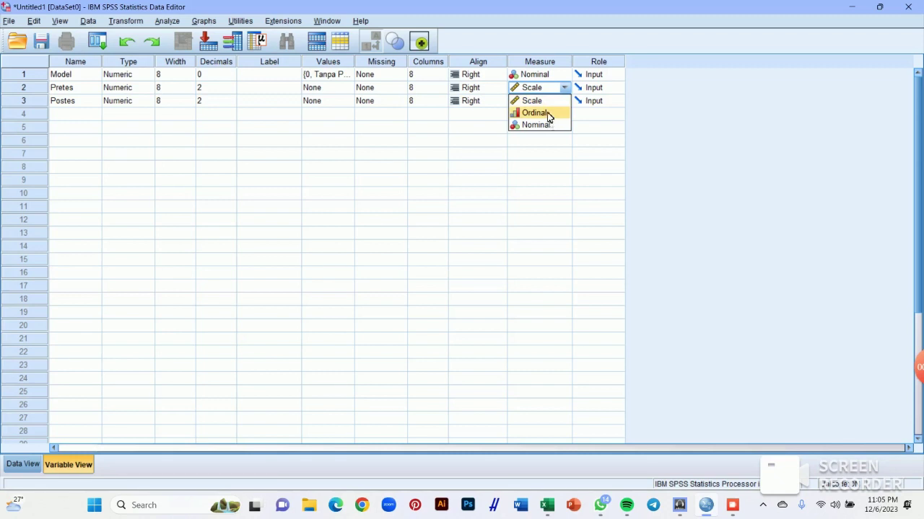
click(541, 101)
click(542, 103)
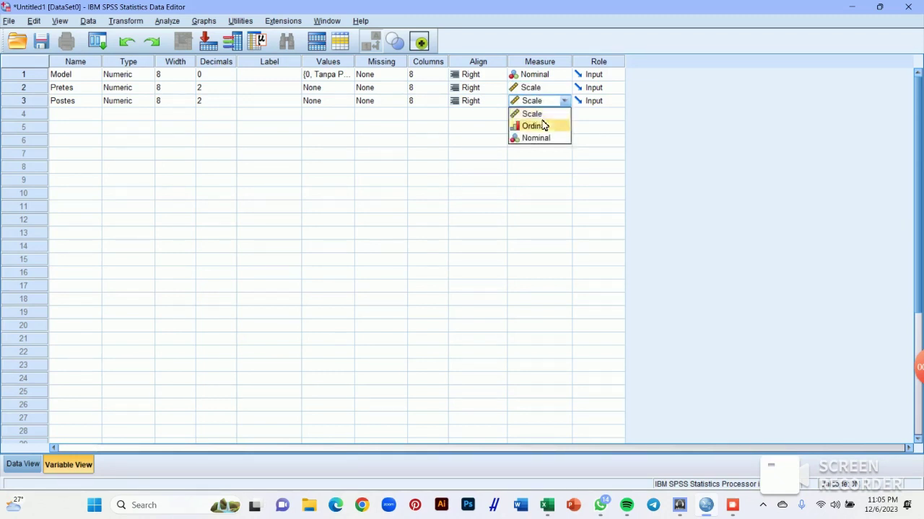
click(544, 125)
click(542, 102)
click(539, 114)
click(538, 115)
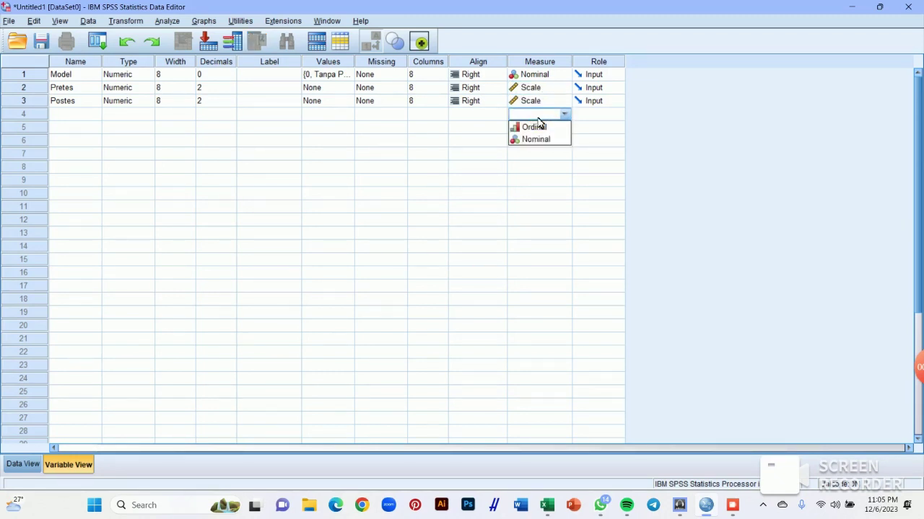
click(433, 118)
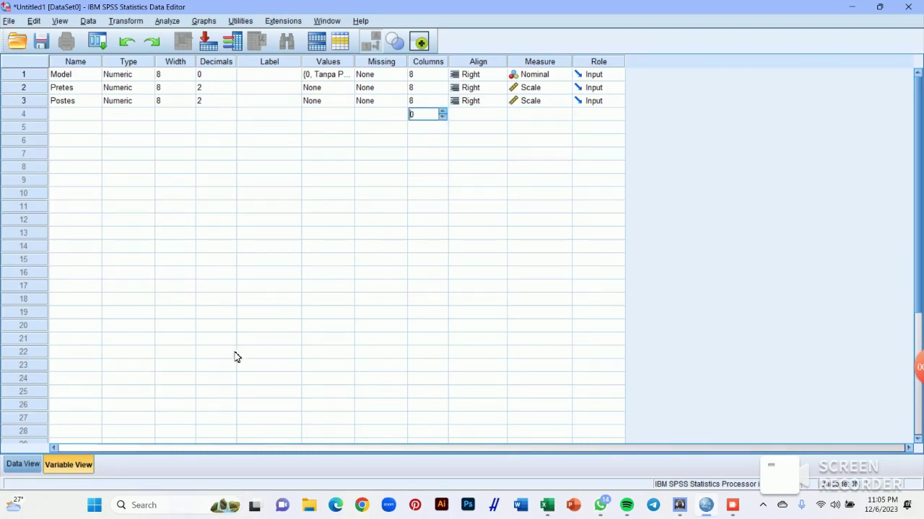
Step: Copy the student codes in E4:E11 of the Excel sheet into the SPSS Model column, starting at row 1
click(22, 465)
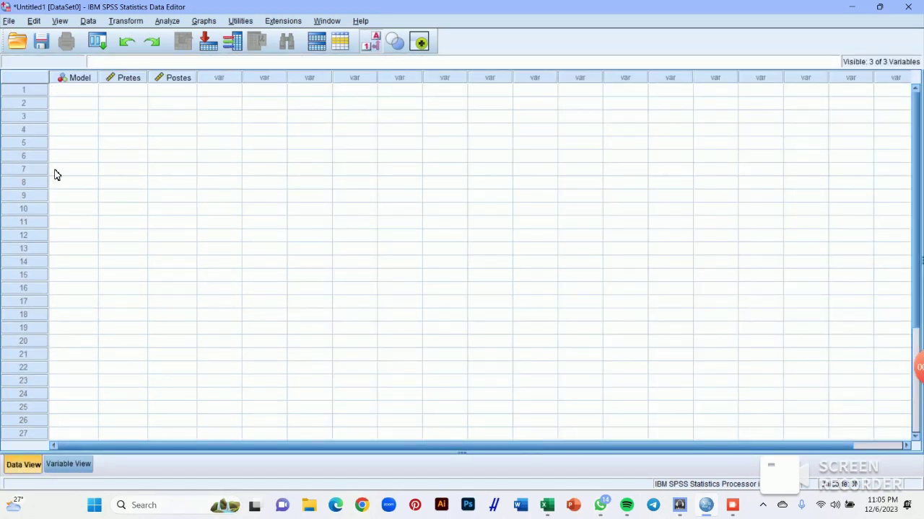
click(547, 504)
drag(354, 201, 365, 310)
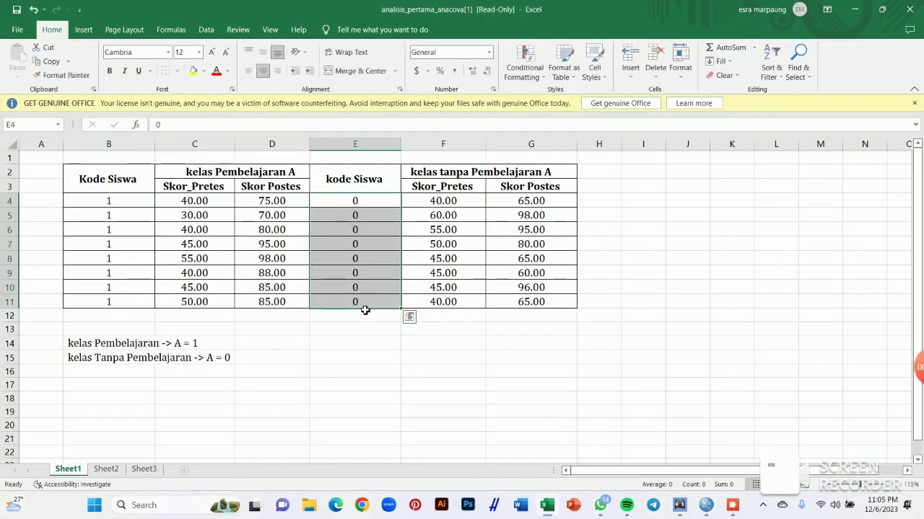
key(ctrl+c)
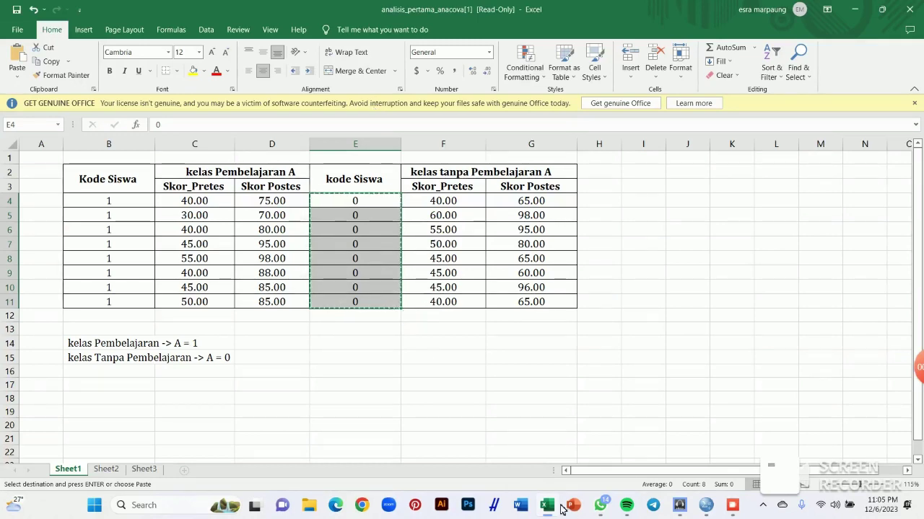
mouse_move(706, 513)
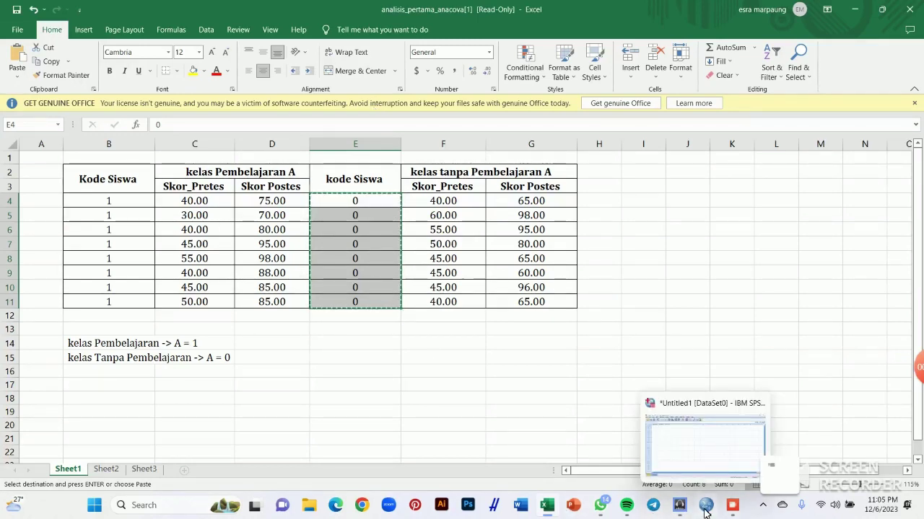
click(690, 439)
click(82, 90)
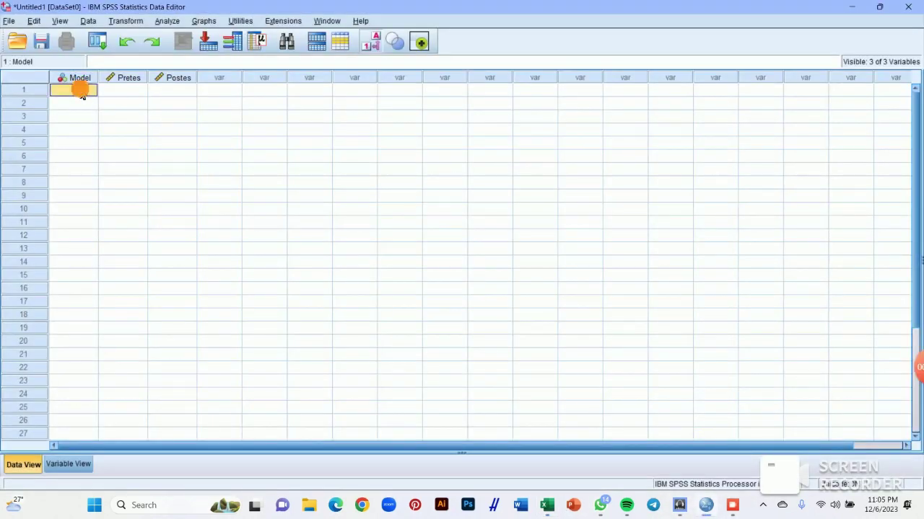
click(82, 93)
key(ctrl+v)
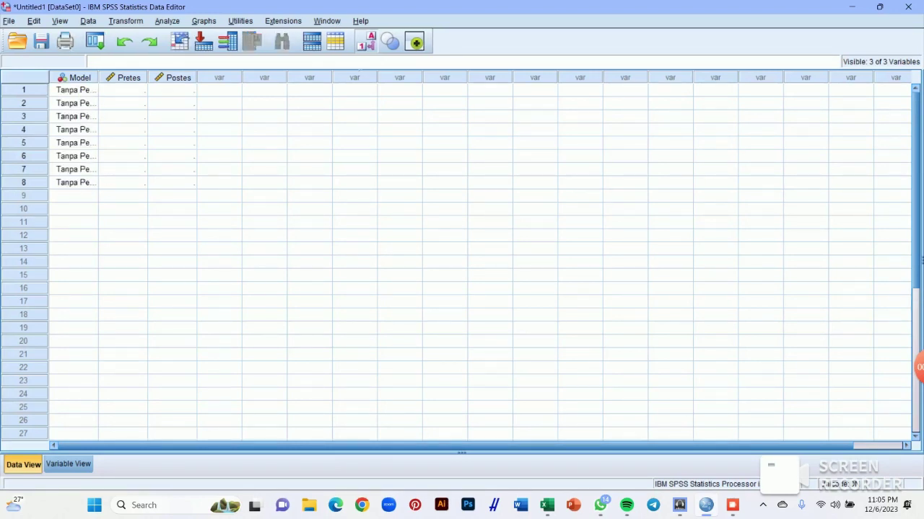
Step: Turn off value label display and copy the codes in B4:B11 of the Excel sheet into the SPSS Model column from row 9
click(366, 42)
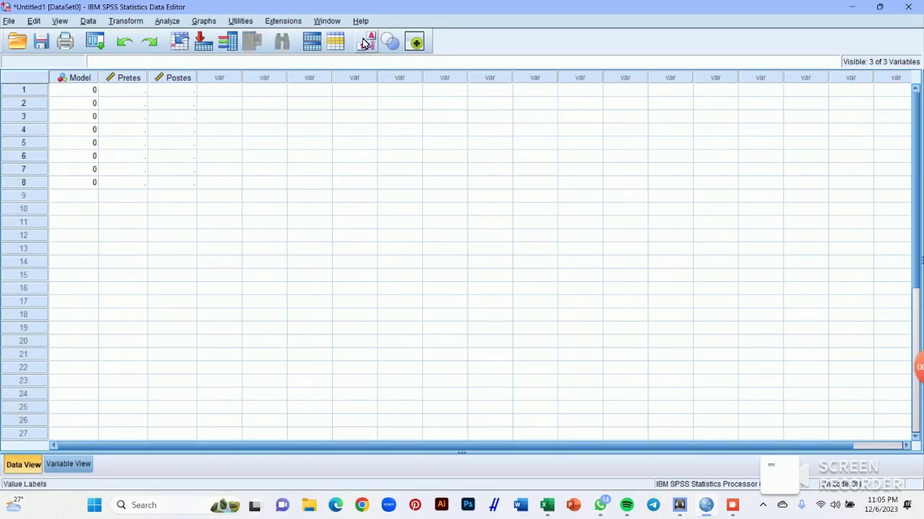
click(73, 197)
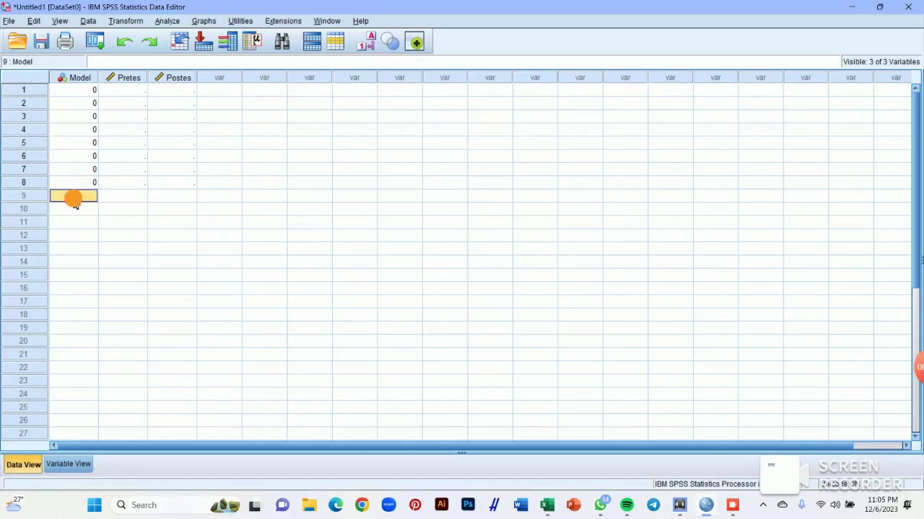
click(541, 505)
click(125, 202)
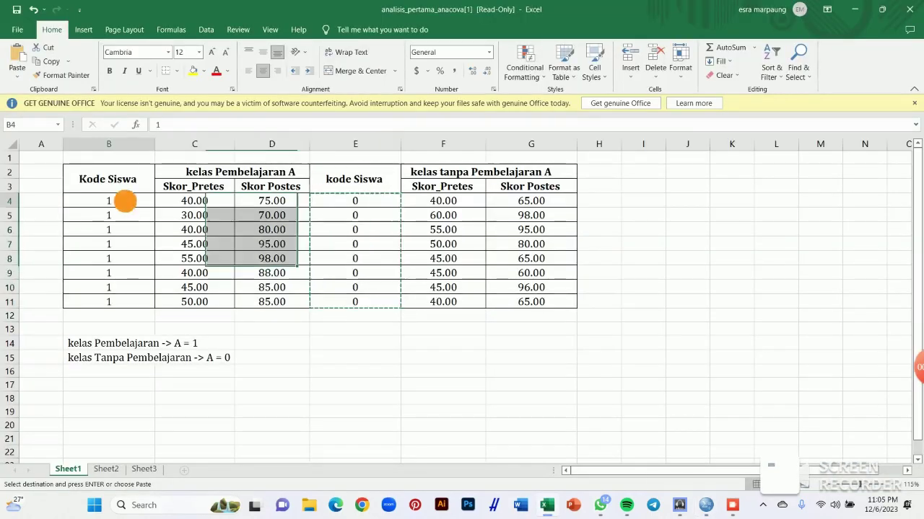
drag(125, 202, 134, 305)
key(ctrl+c)
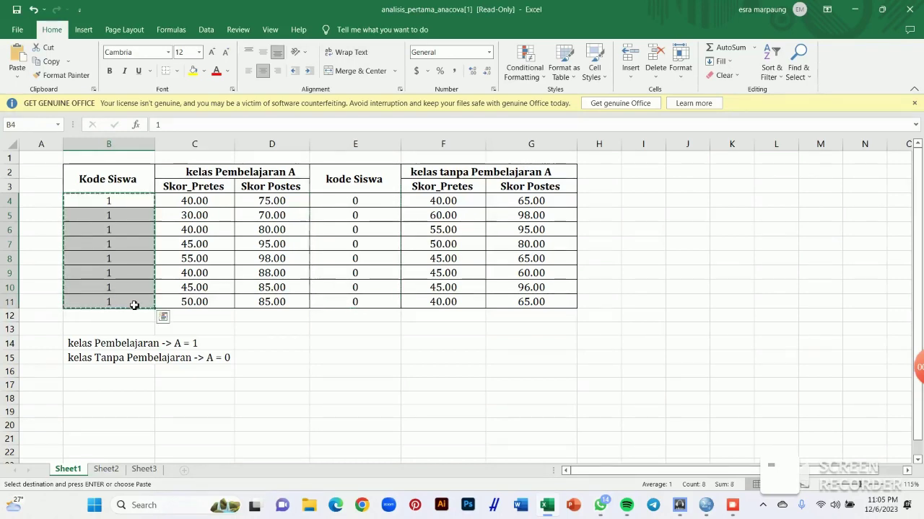
mouse_move(548, 507)
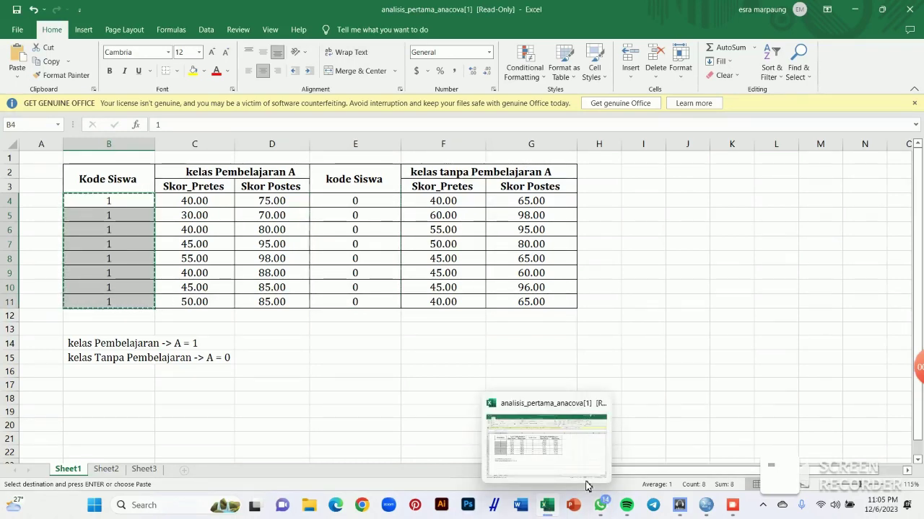
click(697, 461)
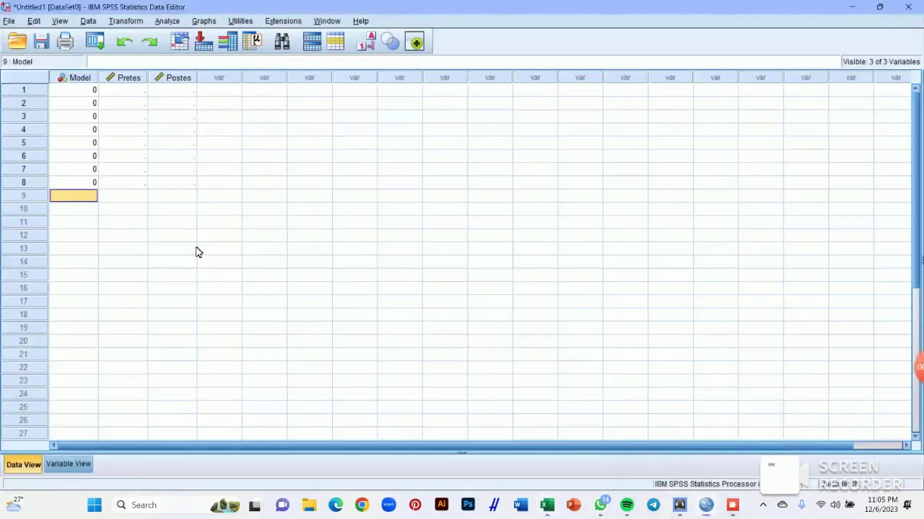
key(ctrl+v)
Step: Copy the pretest scores in F4:F11 of the Excel sheet into the SPSS Pretes column, starting at row 1
click(123, 92)
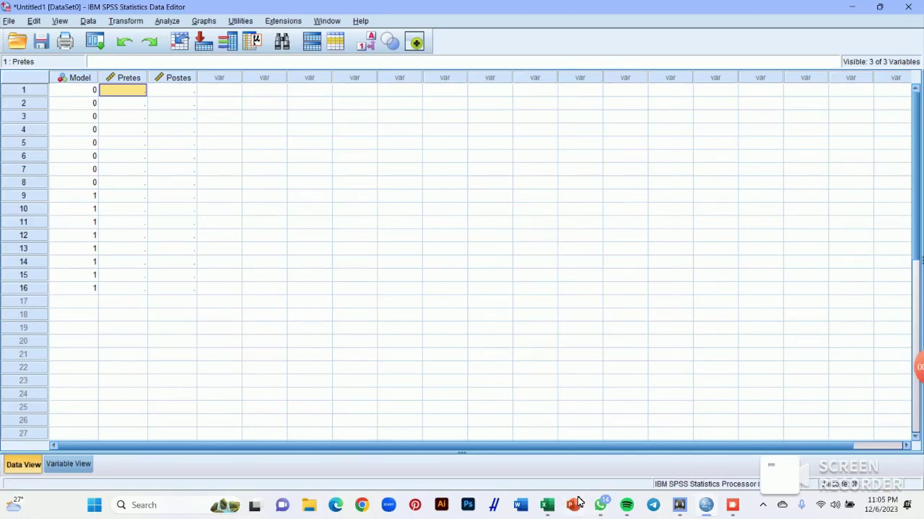
mouse_move(547, 504)
click(543, 445)
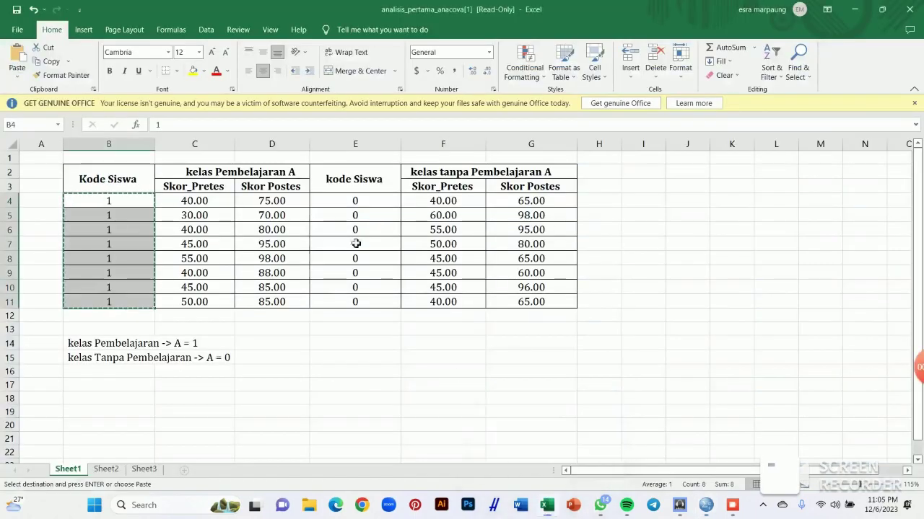
click(254, 210)
drag(219, 203, 227, 224)
drag(464, 201, 469, 315)
key(ctrl+c)
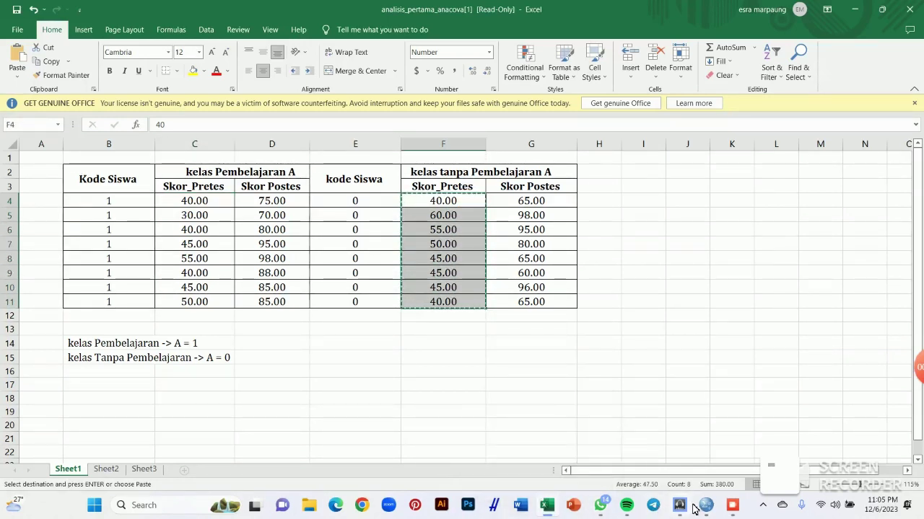
mouse_move(701, 508)
click(697, 469)
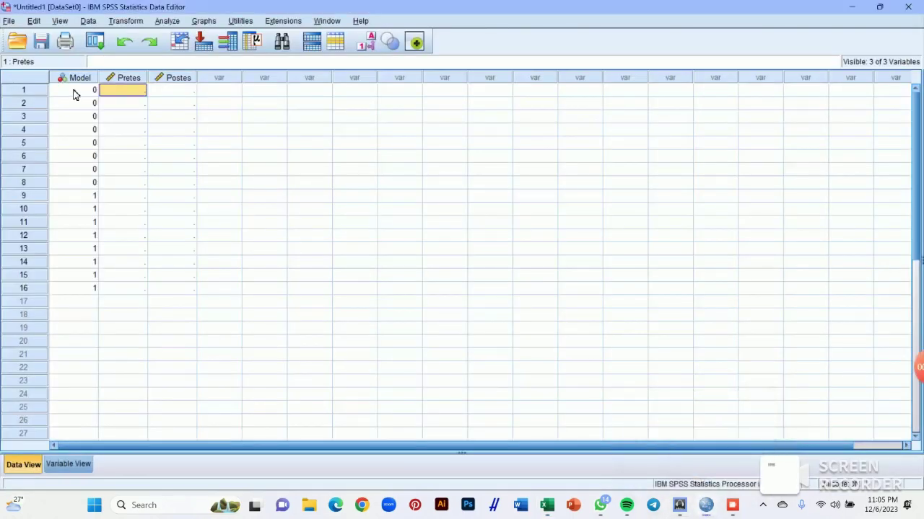
key(ctrl+v)
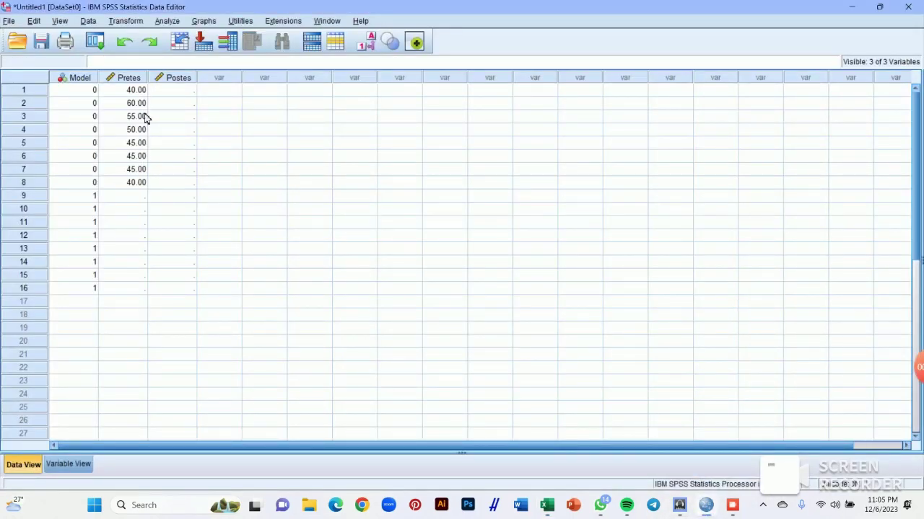
Step: Copy the pretest scores in C4:C11 of the Excel sheet into the SPSS Pretes column, starting at row 9
click(124, 196)
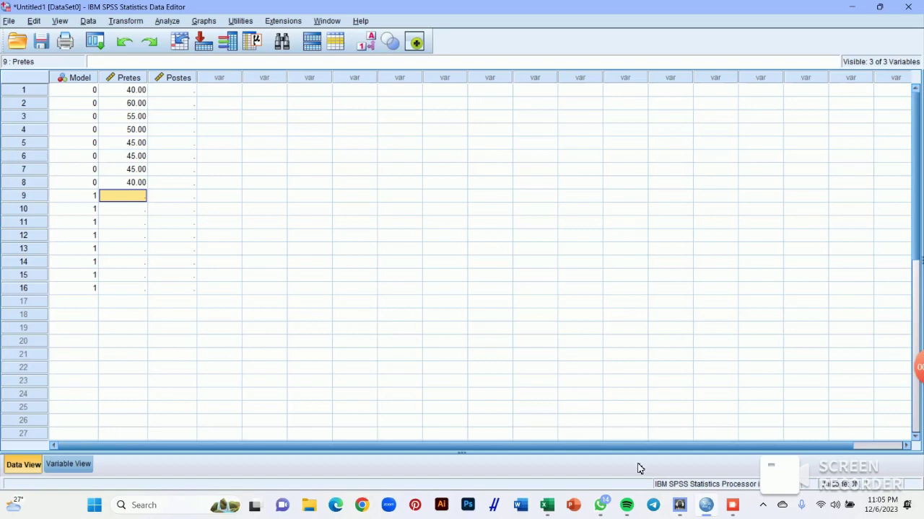
click(547, 505)
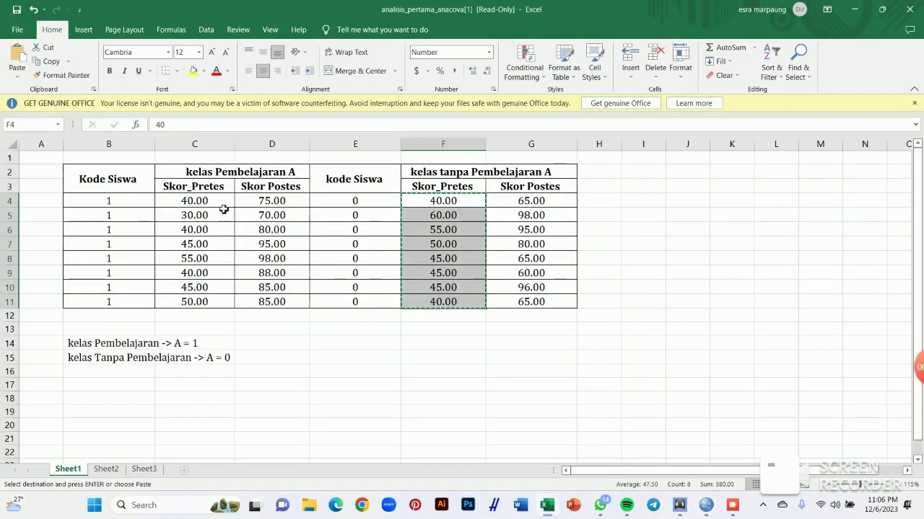
drag(224, 202, 227, 302)
key(ctrl+c)
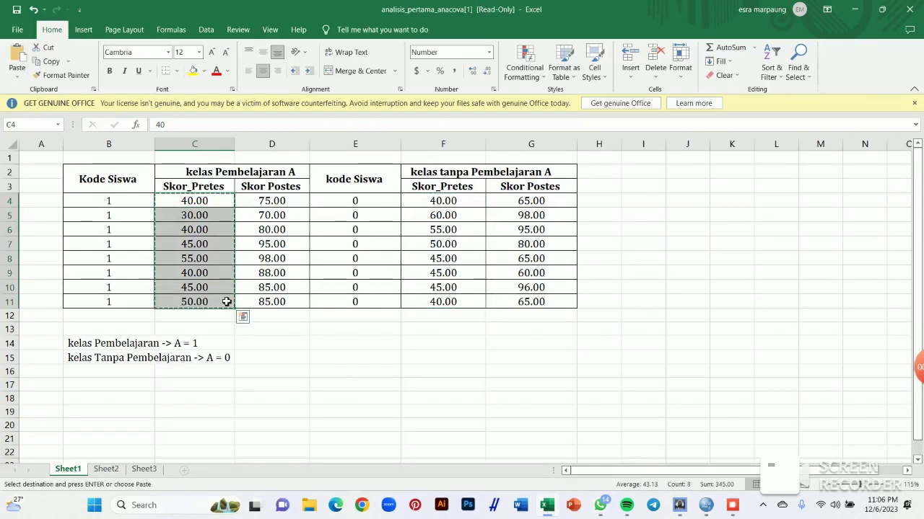
click(854, 10)
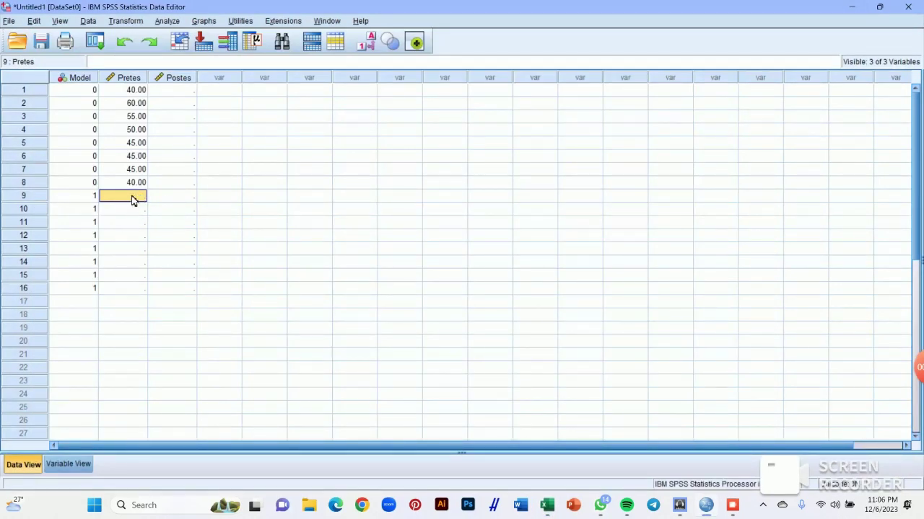
key(ctrl+v)
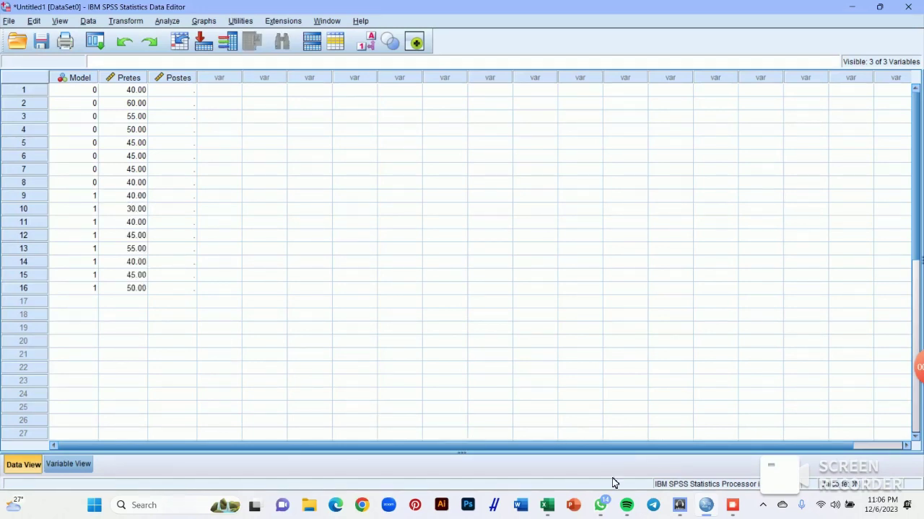
Step: Copy the posttest scores in G4:G11 of the Excel sheet into the SPSS Postes column, starting at row 1
mouse_move(681, 510)
mouse_move(711, 497)
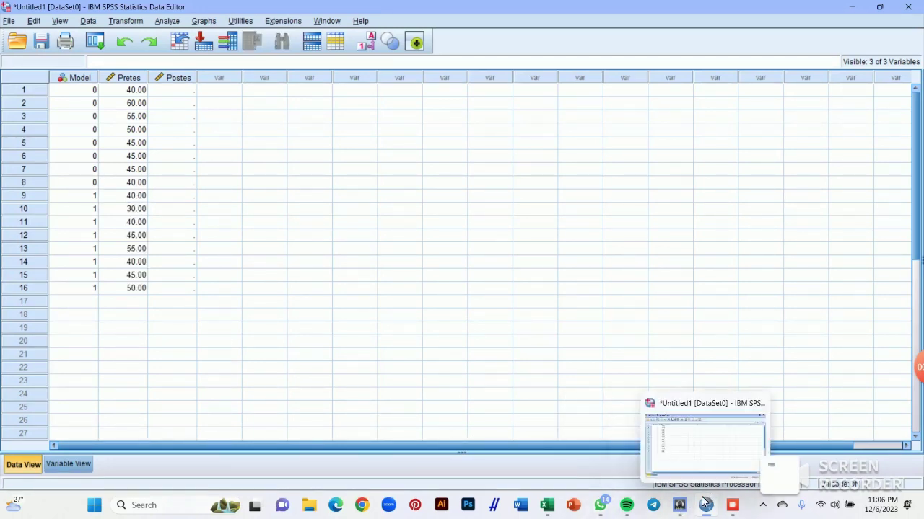
click(547, 505)
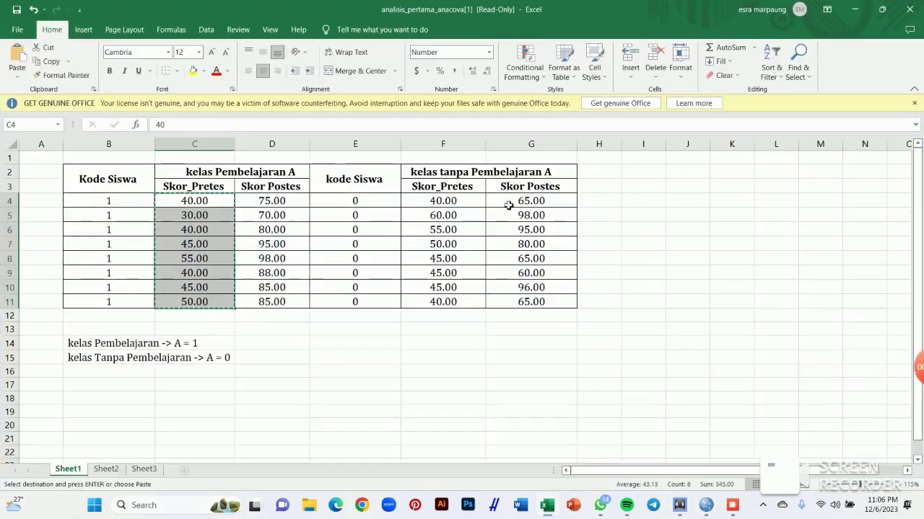
drag(508, 206, 534, 303)
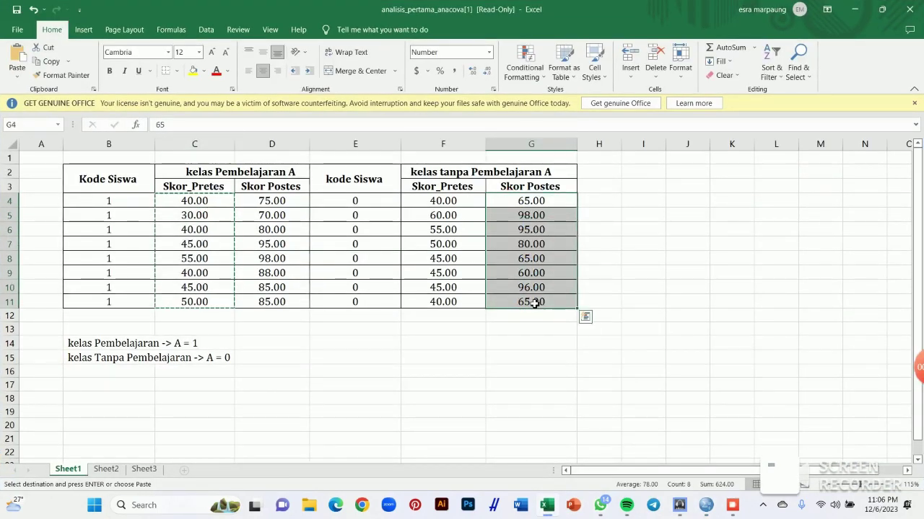
key(ctrl+c)
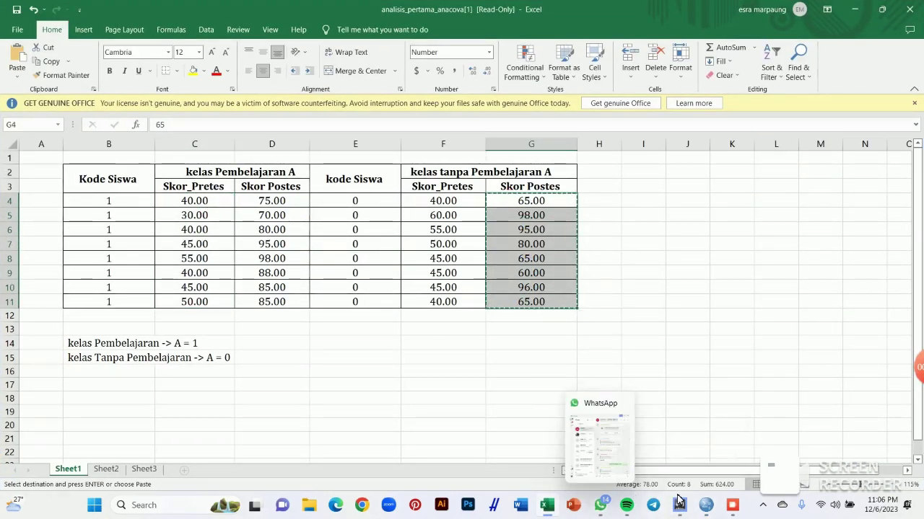
click(679, 505)
click(174, 91)
key(ctrl+v)
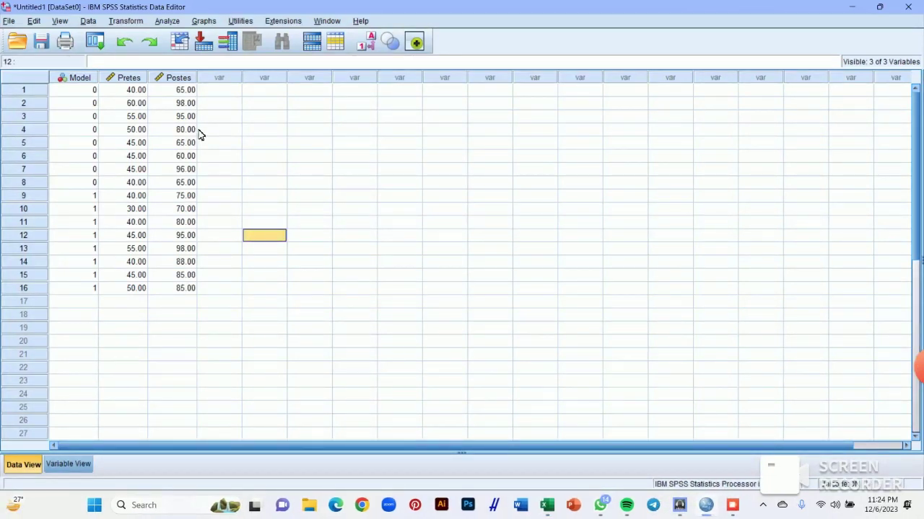
click(200, 133)
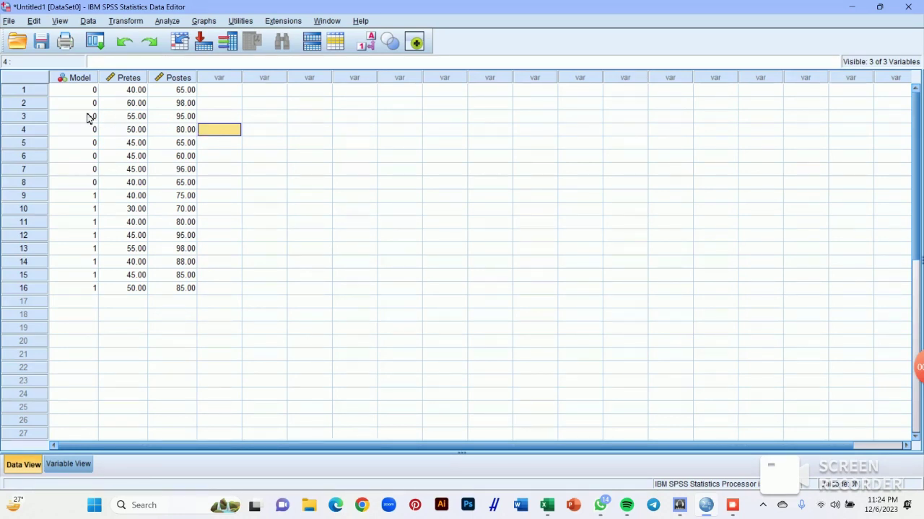
click(82, 90)
click(215, 234)
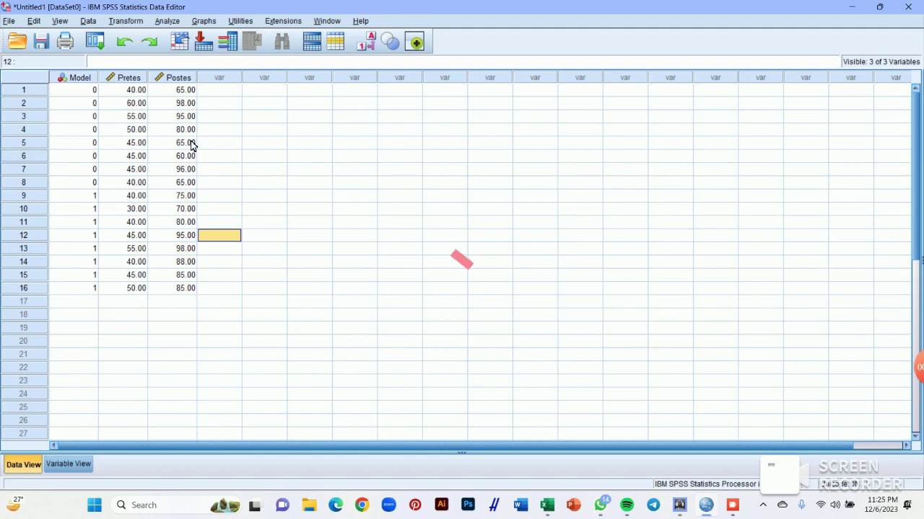
Step: Set up a Univariate general linear model with Postes as dependent variable, Model as fixed factor and Pretes as covariate
click(174, 23)
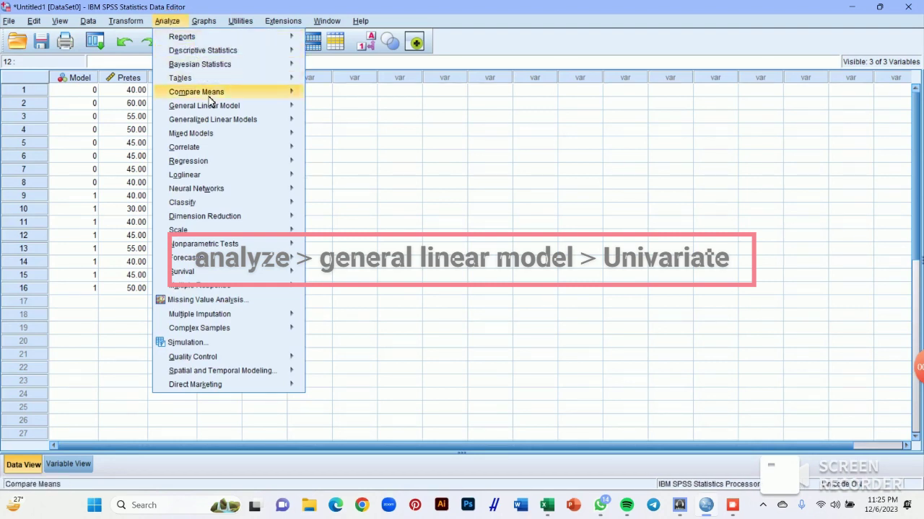
mouse_move(212, 108)
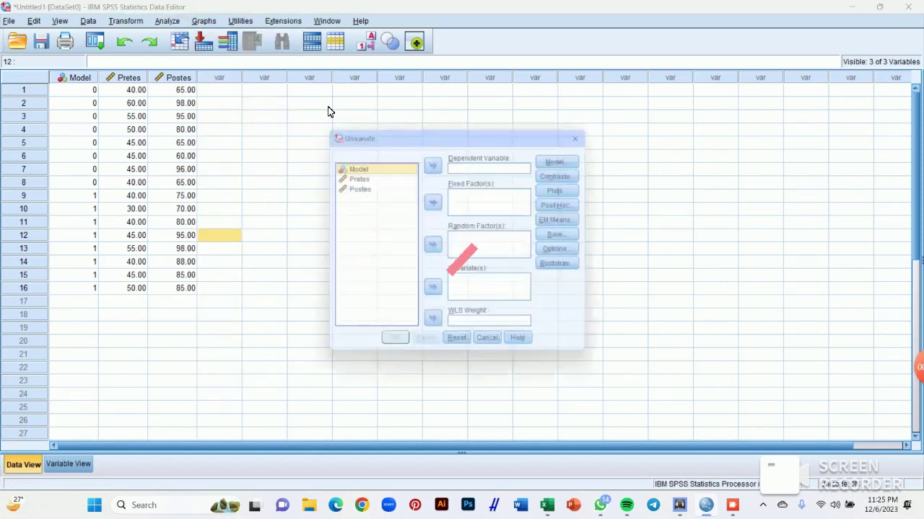
click(331, 109)
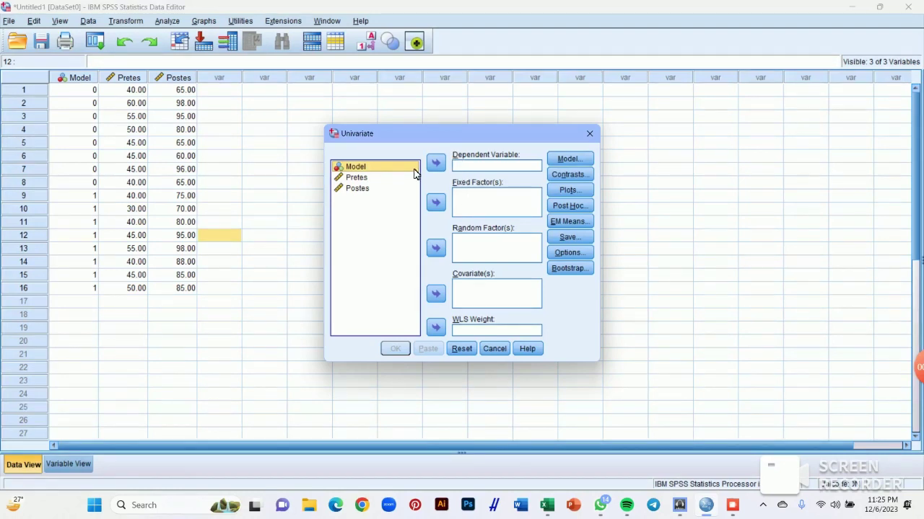
click(437, 203)
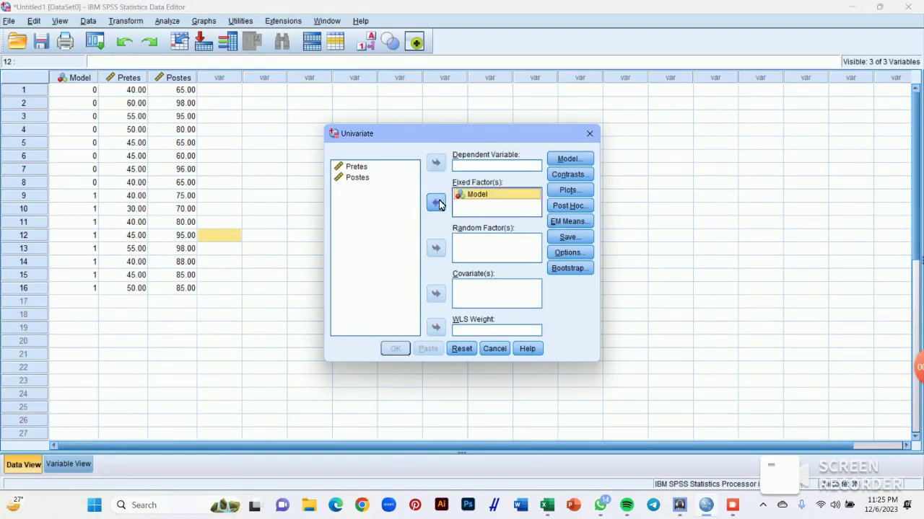
click(383, 169)
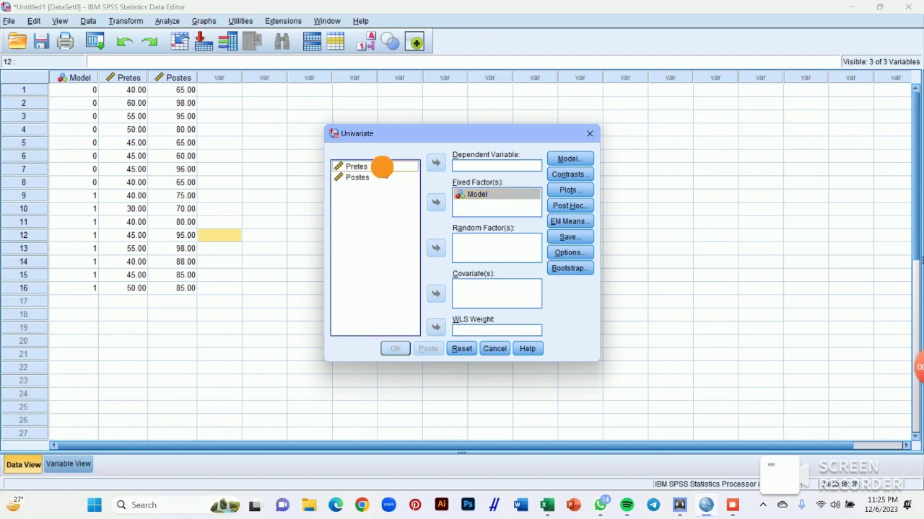
click(436, 296)
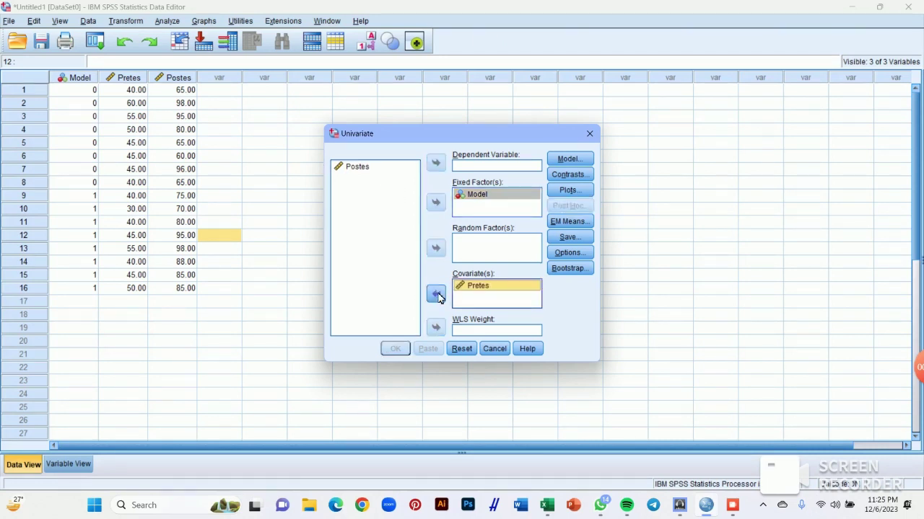
click(396, 172)
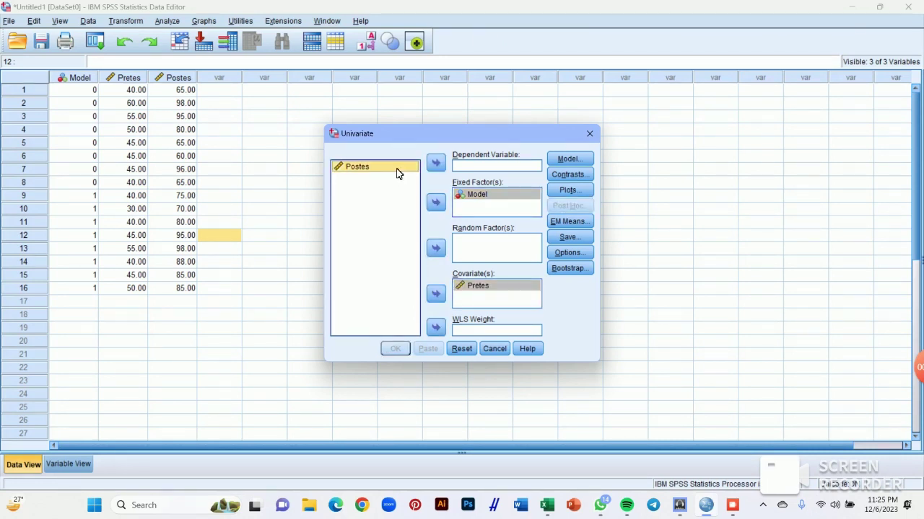
click(435, 165)
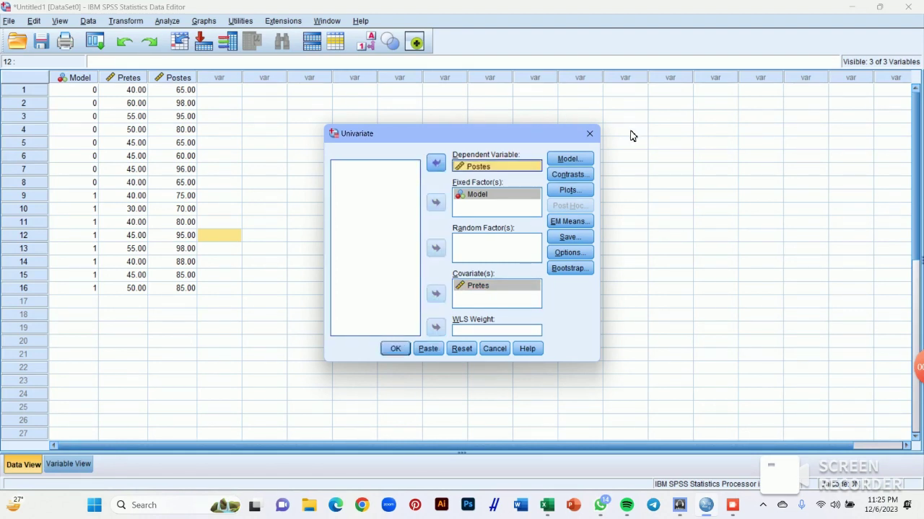
Step: Switch the Univariate model specification to Build terms and add Model and Pretes as separate terms
click(570, 158)
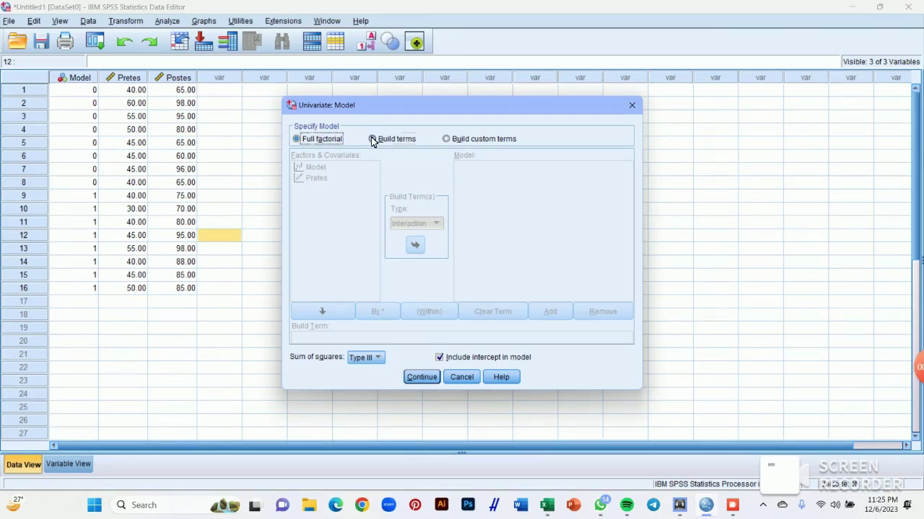
click(372, 139)
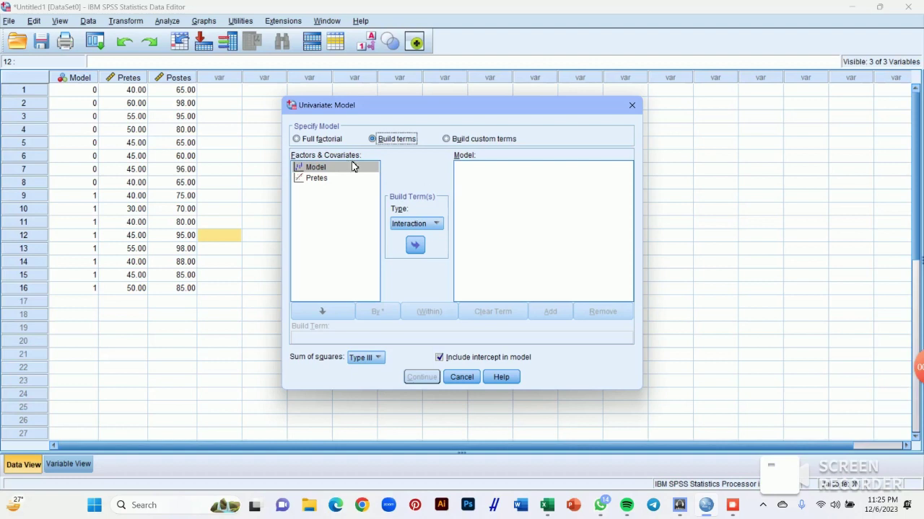
click(343, 166)
click(415, 245)
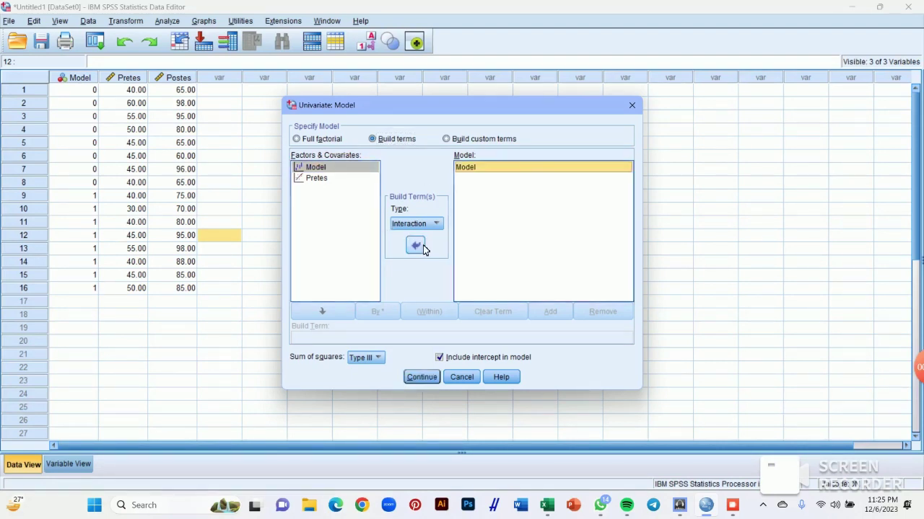
click(331, 179)
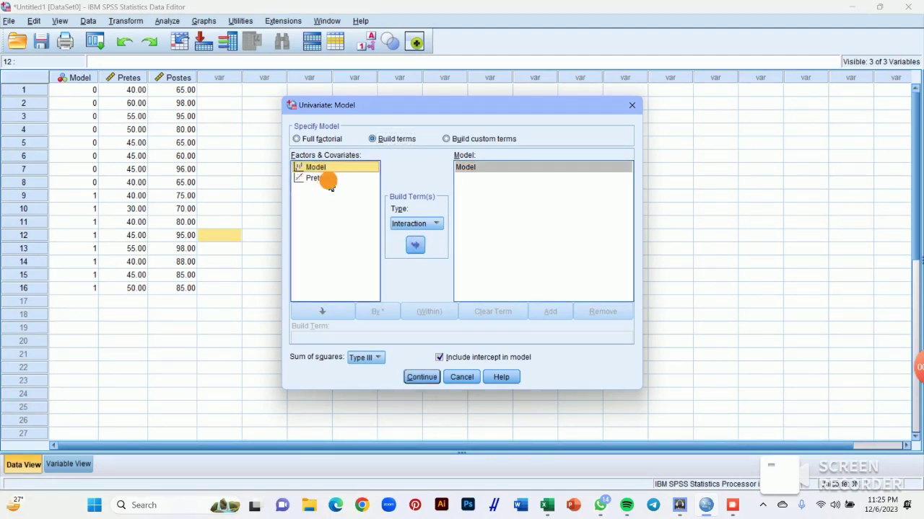
click(412, 246)
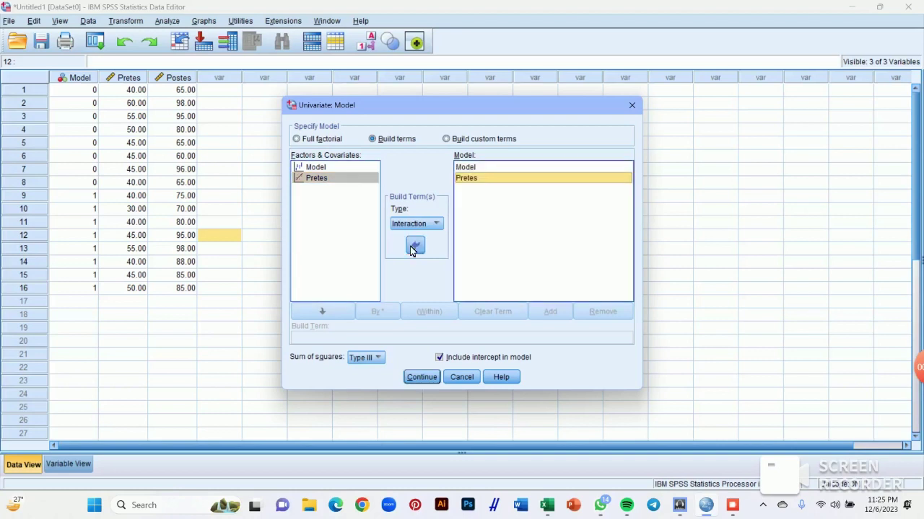
Step: Add the Model*Pretes interaction to the model terms and run the Univariate analysis
click(340, 167)
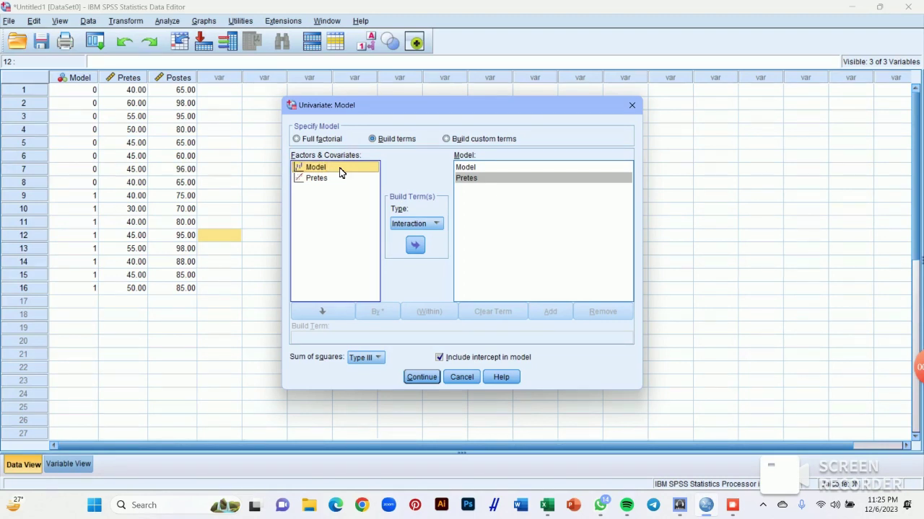
ctrl+click(350, 180)
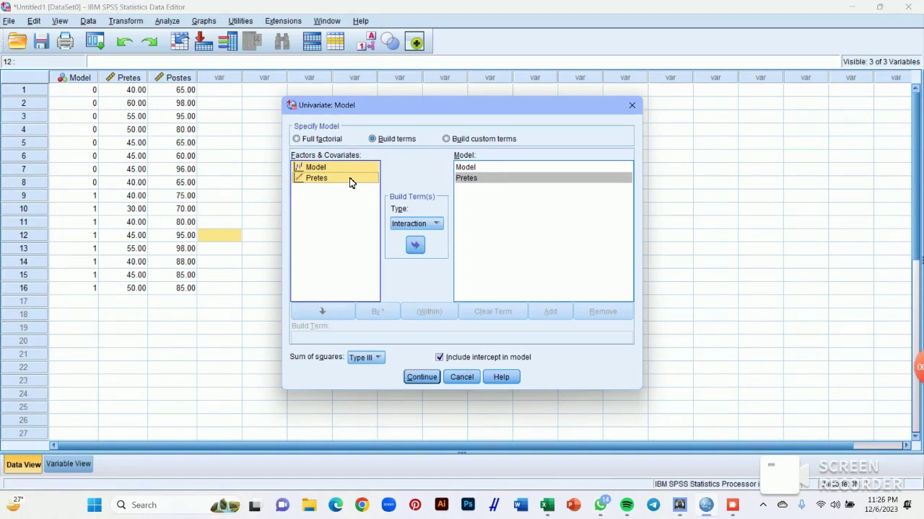
click(417, 245)
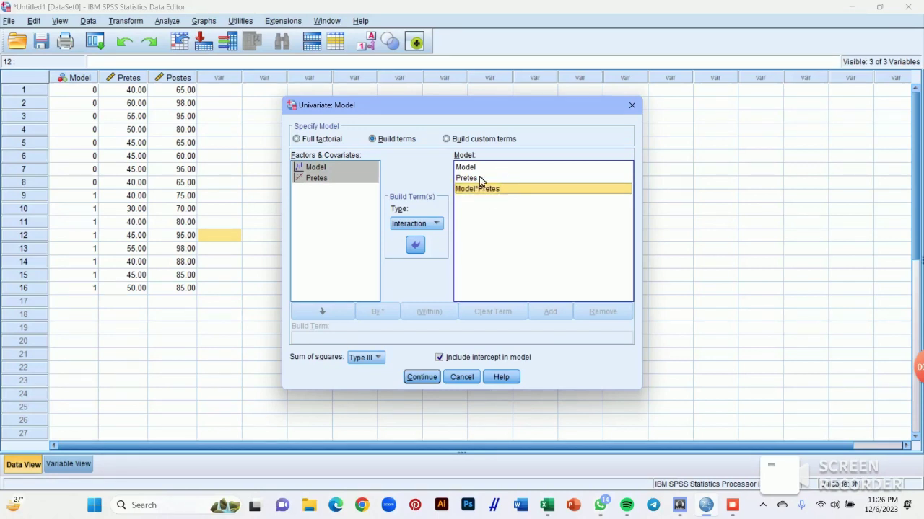
click(426, 378)
click(402, 352)
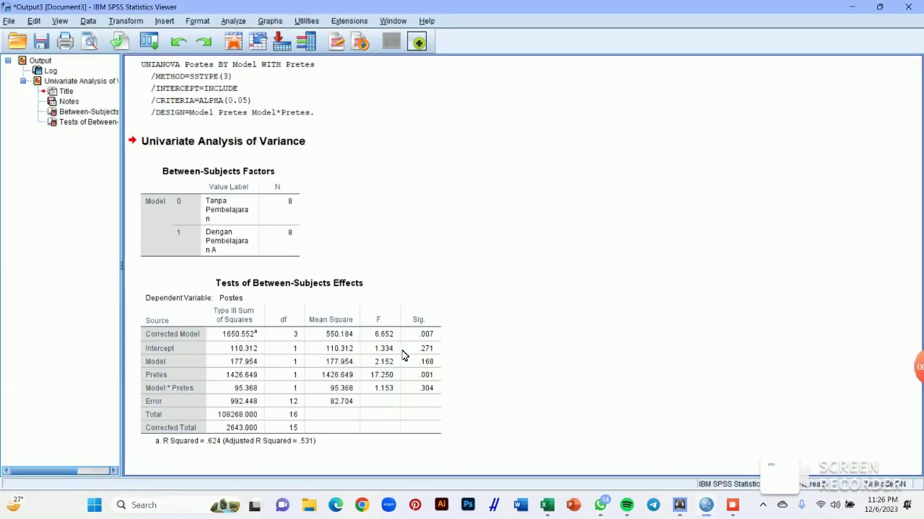
Step: Examine the Between-Subjects Factors and Tests of Between-Subjects Effects tables in the output
click(402, 355)
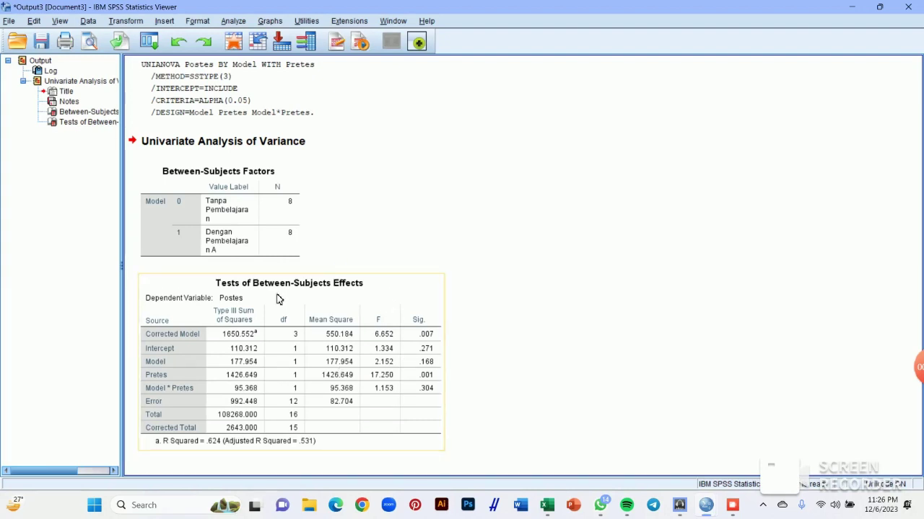
click(289, 241)
click(312, 318)
click(282, 233)
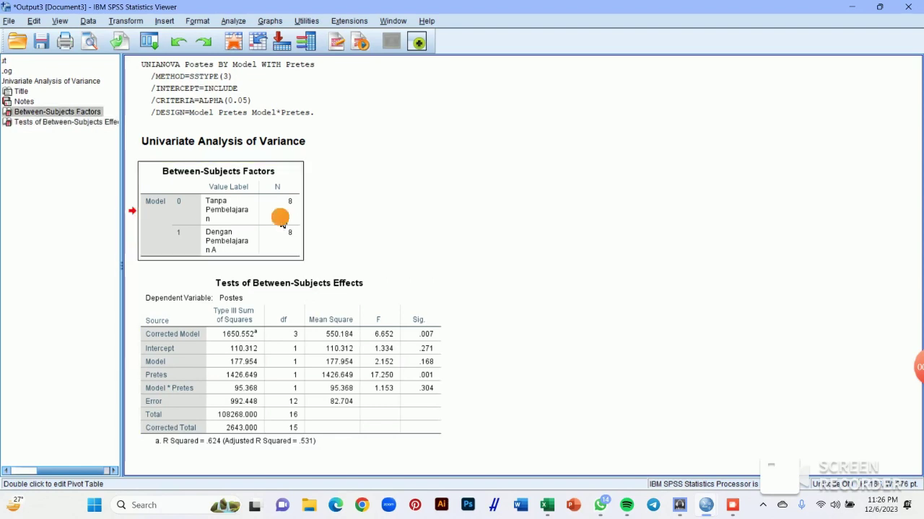
click(287, 344)
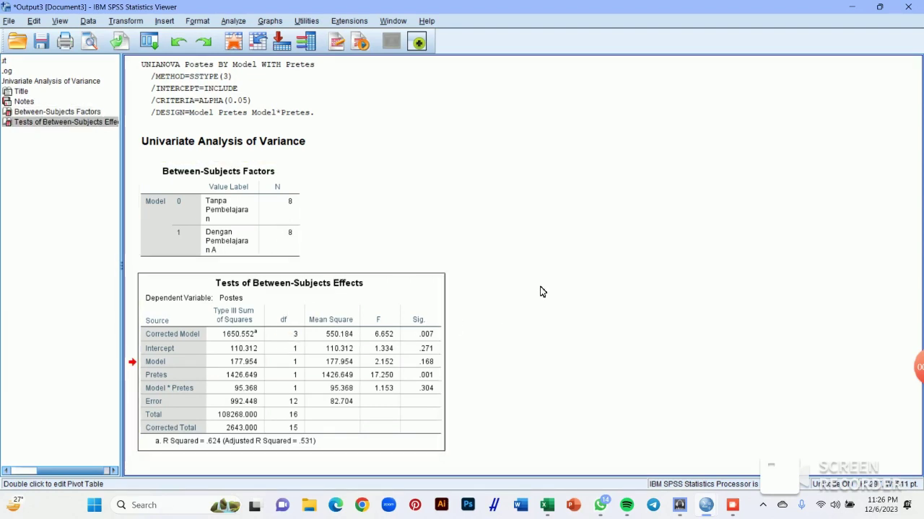
Step: Return to the Data Editor, reopen the Univariate general linear model setup and set its model specification to Full factorial
click(848, 15)
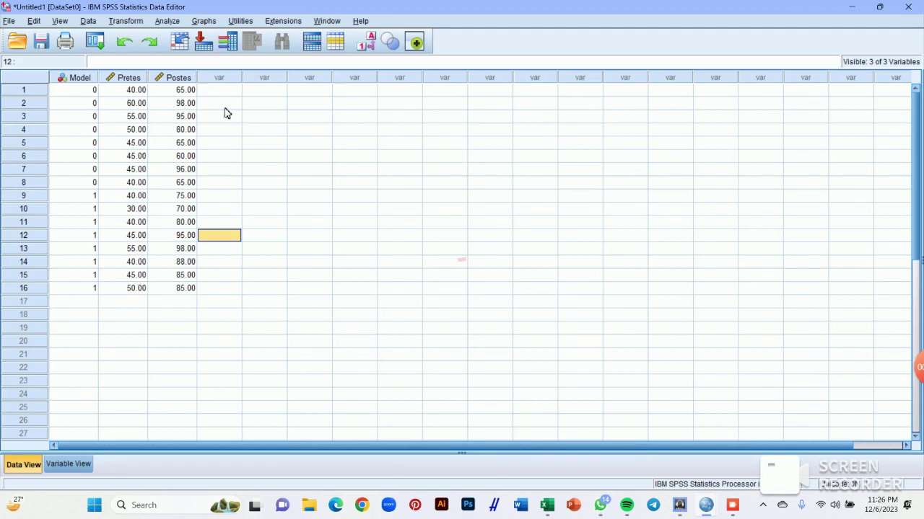
click(168, 21)
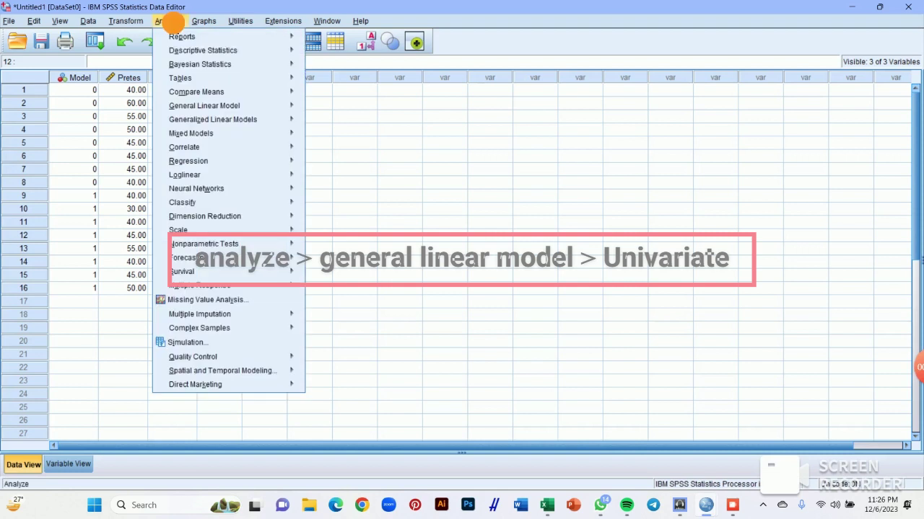
mouse_move(202, 107)
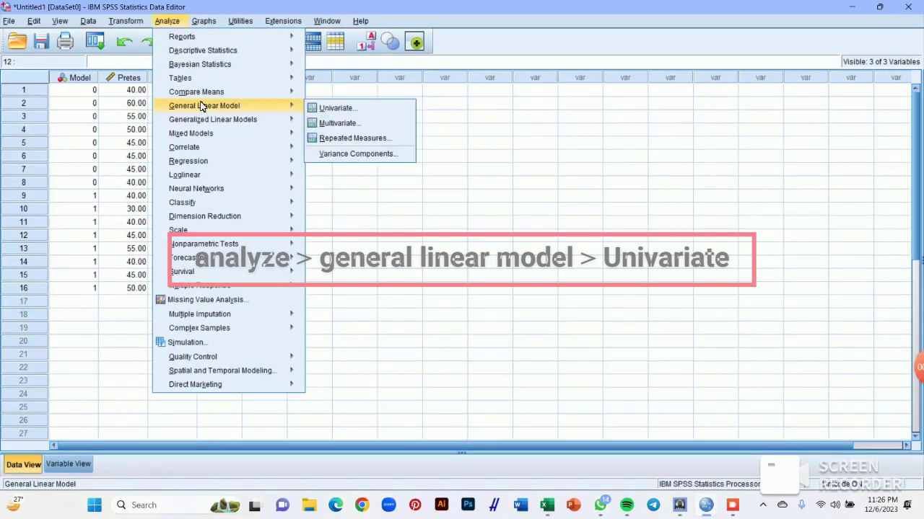
click(319, 109)
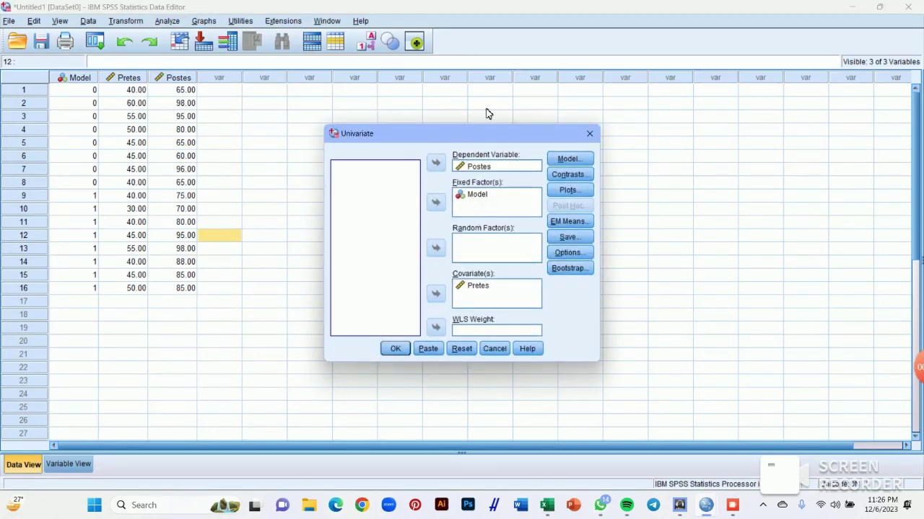
click(568, 160)
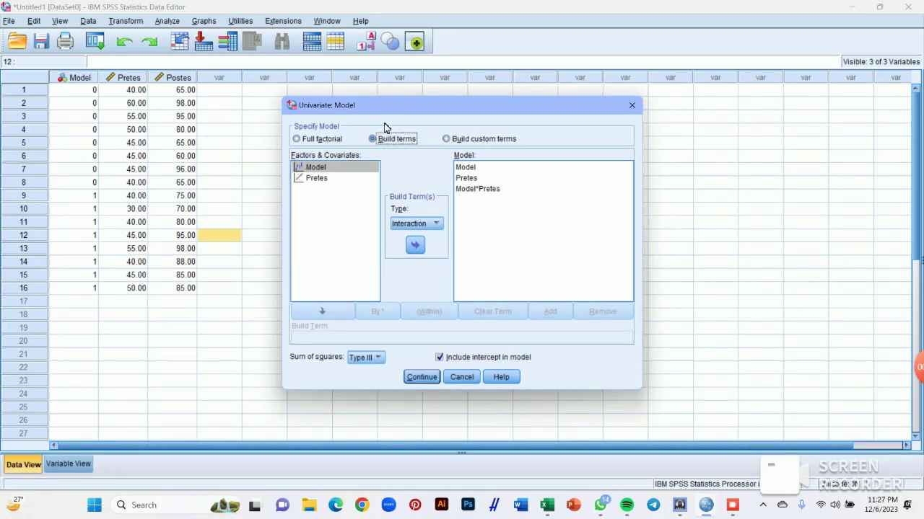
click(297, 140)
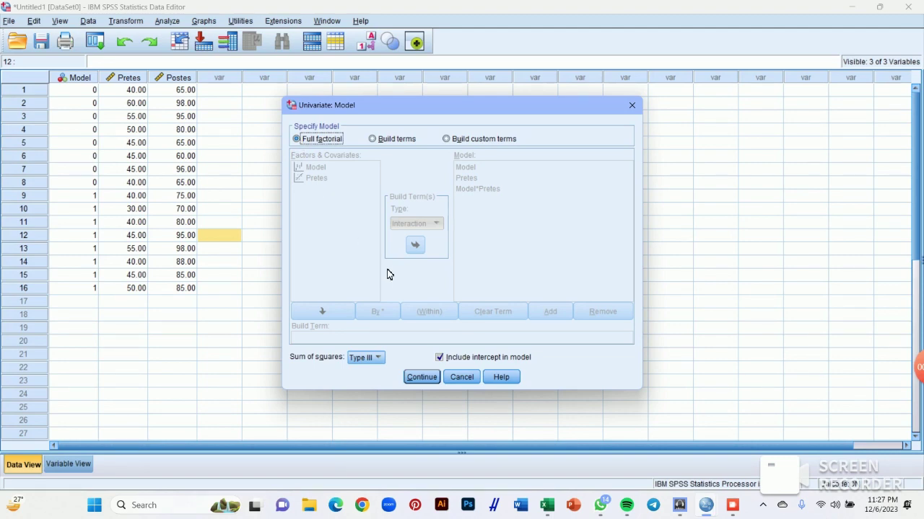
click(417, 380)
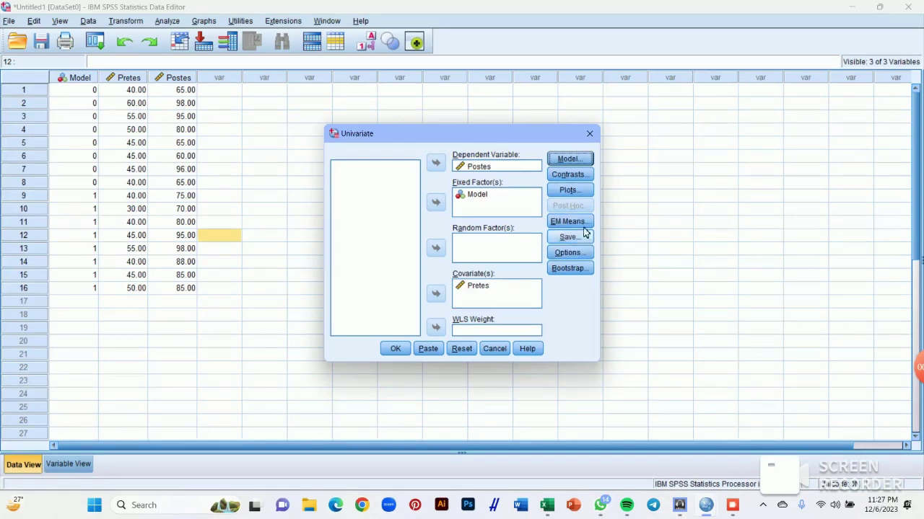
Step: Enable descriptive statistics, estimates of effect size and parameter estimates in the Univariate options, and run the analysis
click(574, 252)
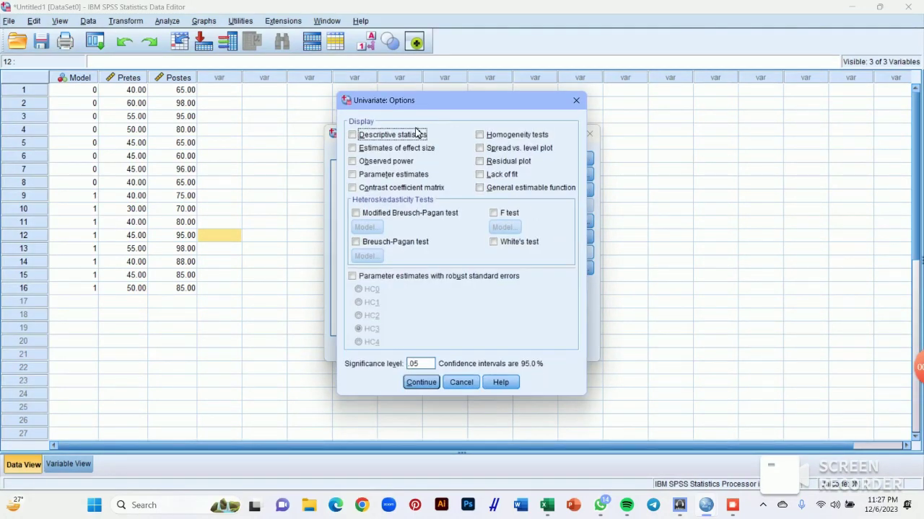
click(353, 135)
click(353, 148)
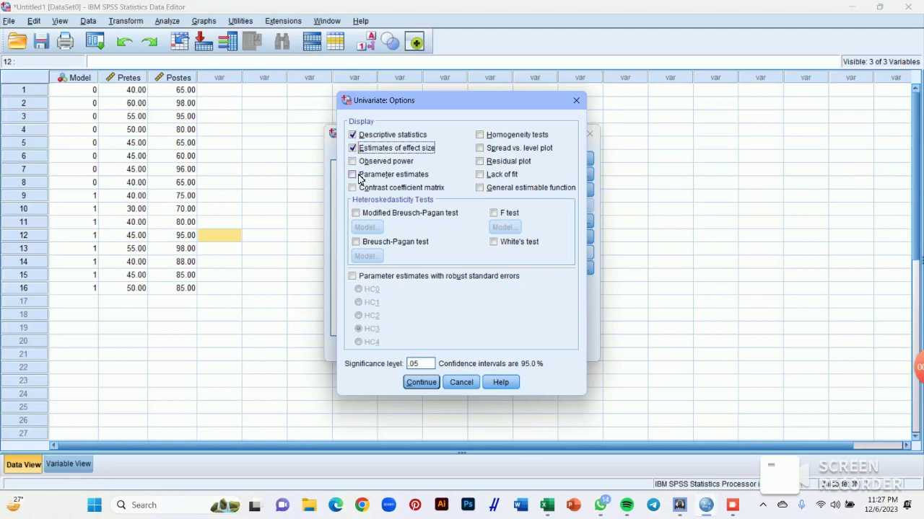
click(354, 175)
click(416, 383)
click(395, 349)
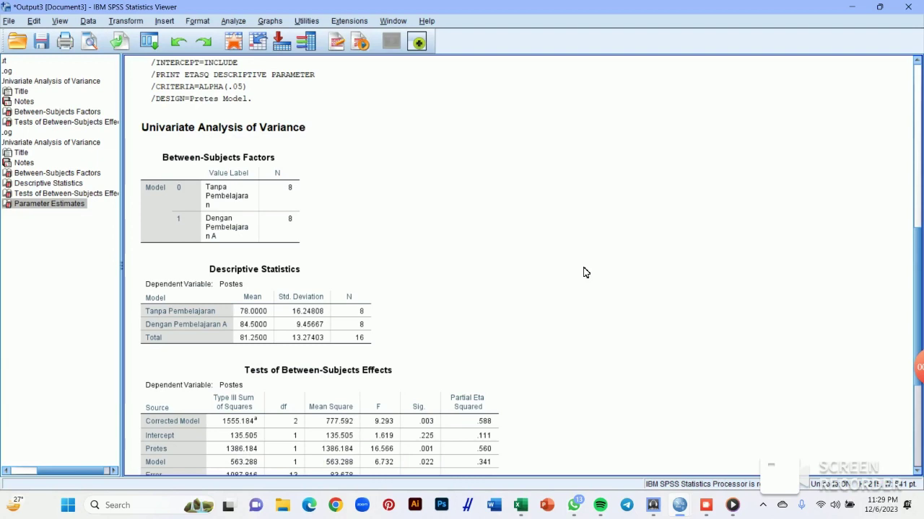
Step: Review the full factorial output from the Between-Subjects Factors and Descriptive Statistics tables to the Between-Subjects Effects and Parameter Estimates tables
click(245, 186)
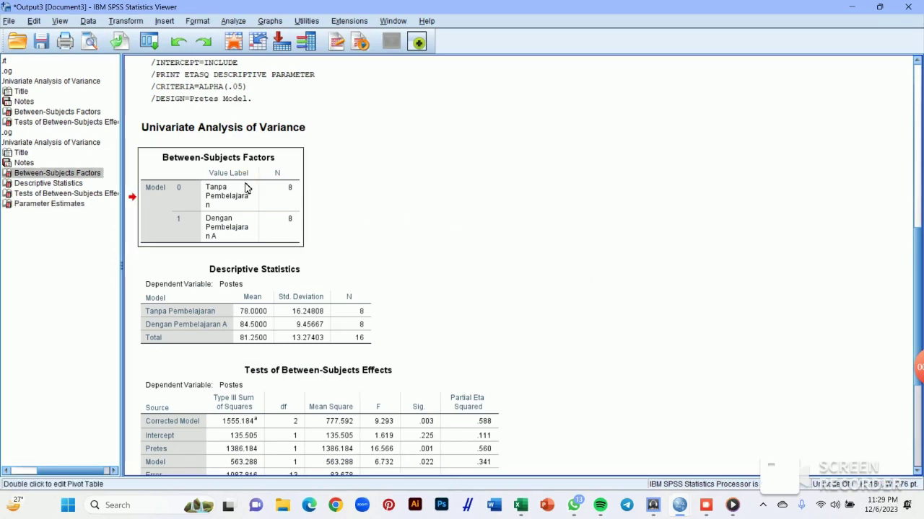
click(294, 295)
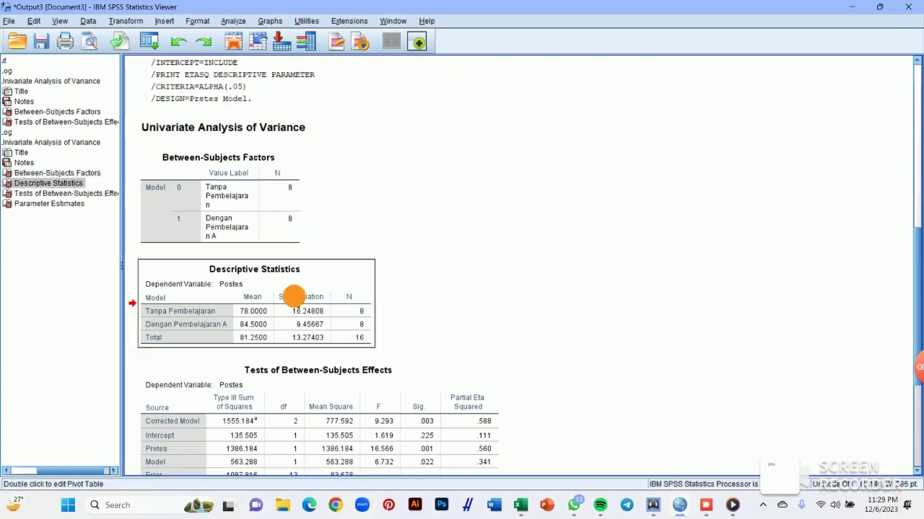
click(310, 385)
scroll(310, 386, down, 3)
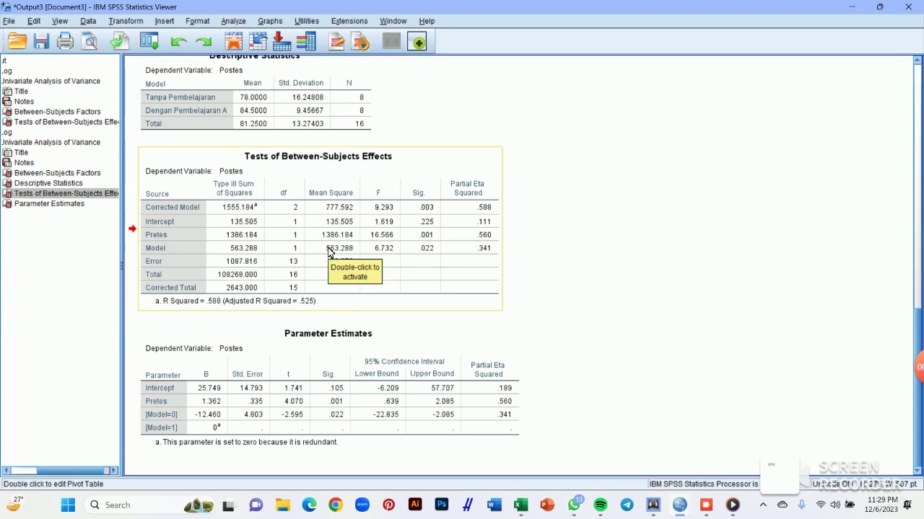
click(349, 350)
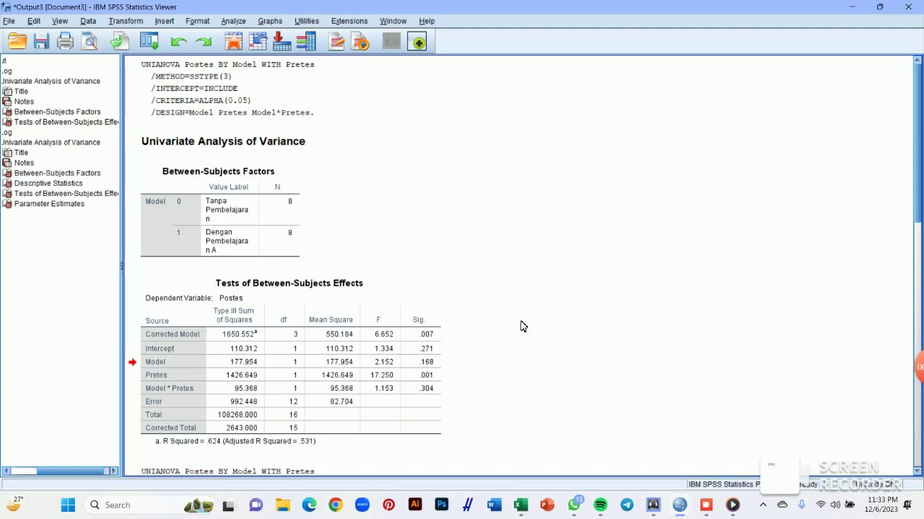
Step: Examine the value labels and group sizes in the first analysis's Between-Subjects Factors table
click(278, 212)
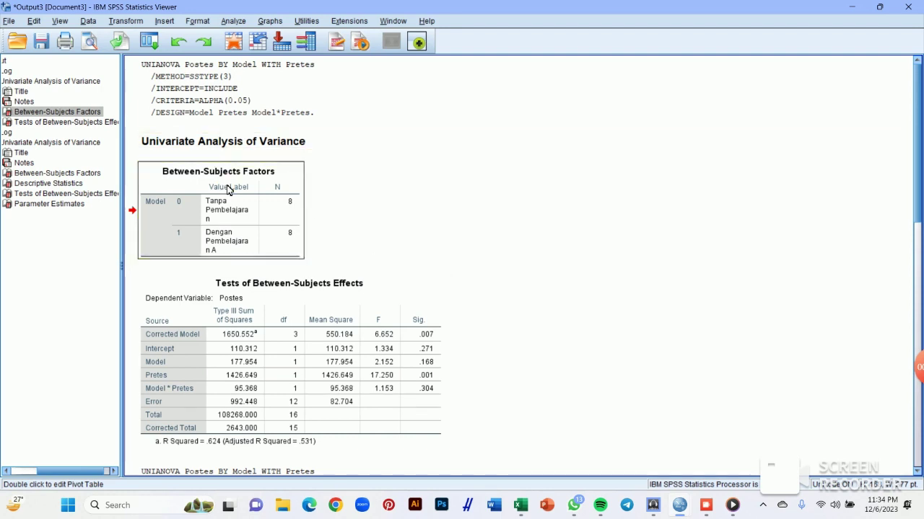
click(231, 223)
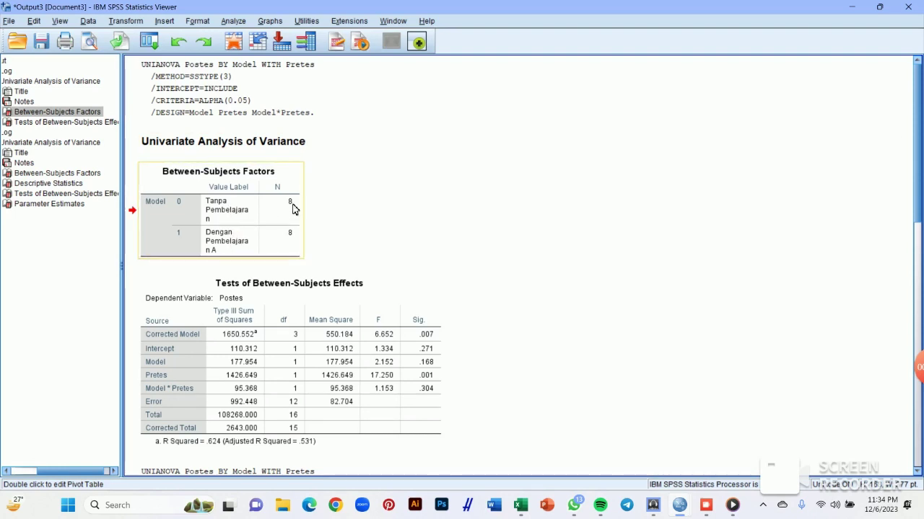
click(292, 202)
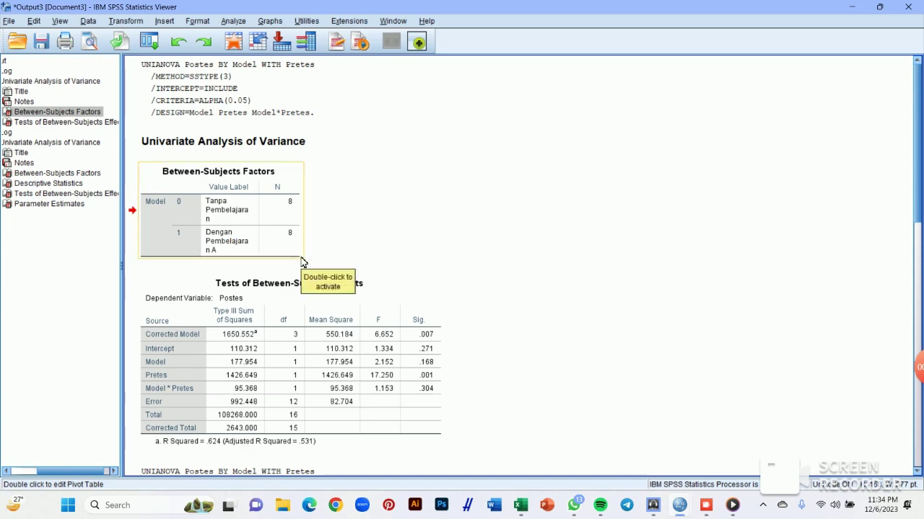
Step: Activate the first analysis's Tests of Between-Subjects Effects table and highlight its Model * Pretes row to read the interaction's significance
scroll(303, 261, down, 5)
scroll(303, 262, up, 3)
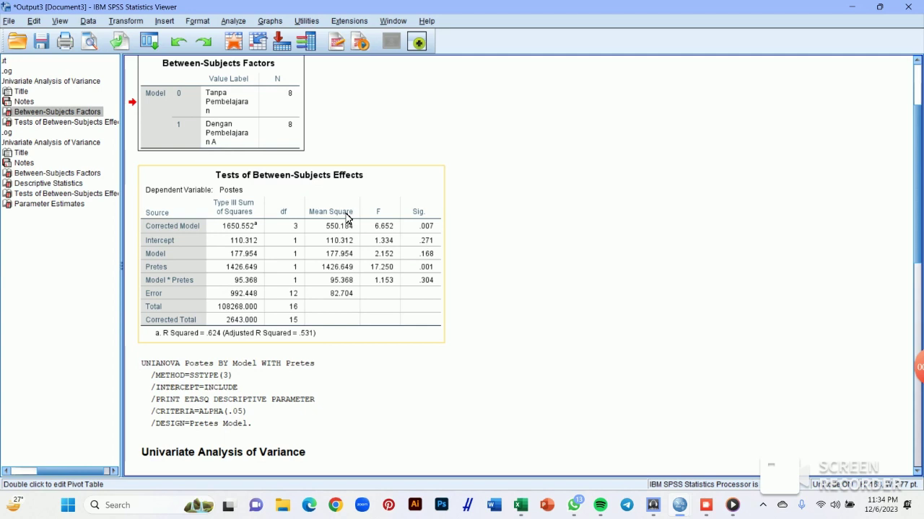
click(178, 288)
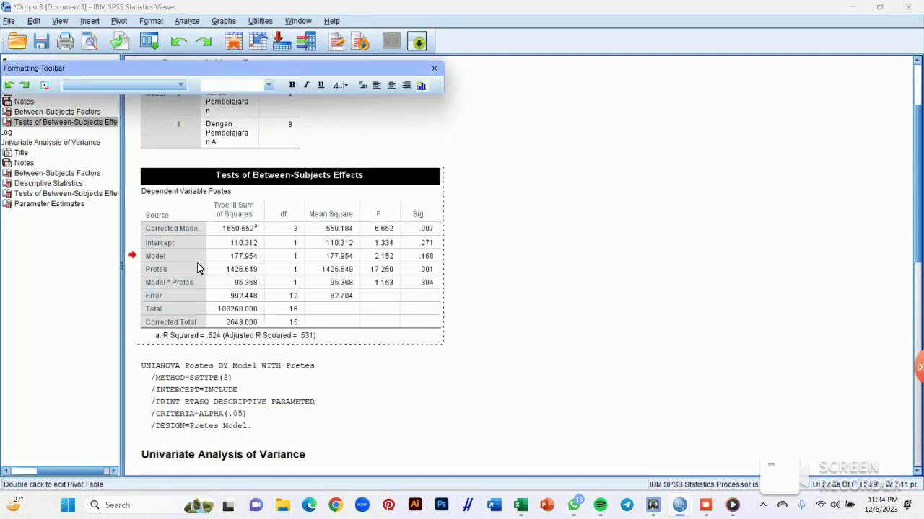
drag(149, 286, 433, 282)
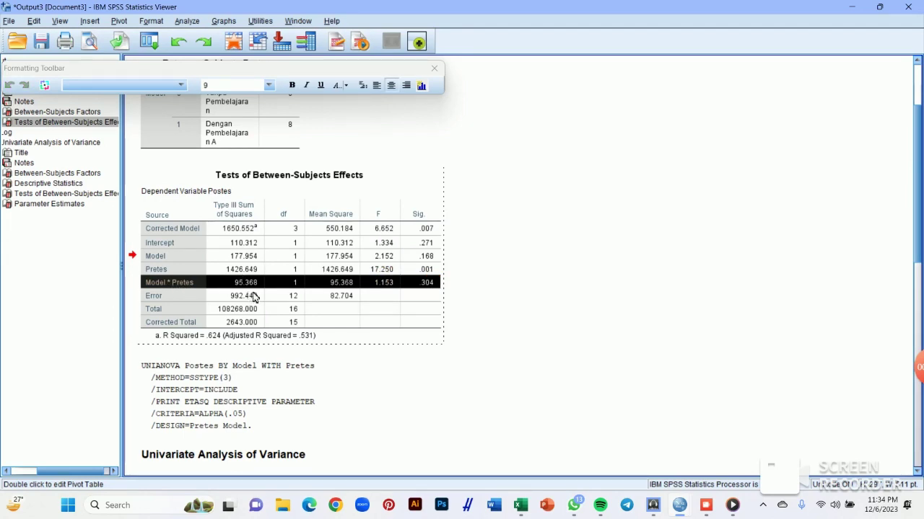
click(377, 285)
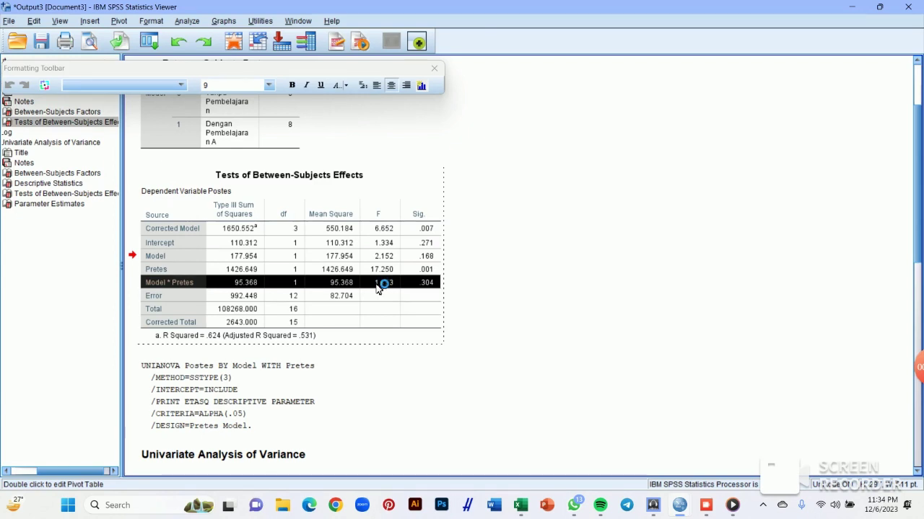
click(377, 289)
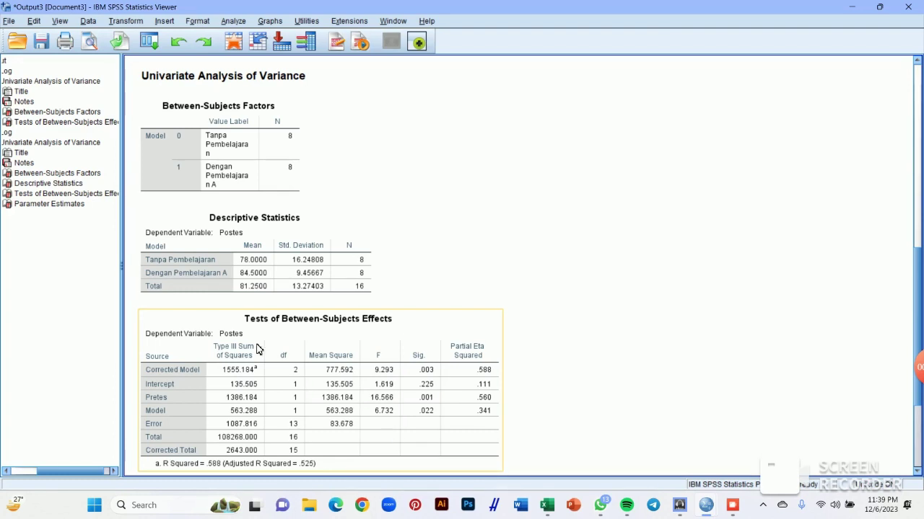
Step: Examine the Model value labels and group sizes in the second analysis's Between-Subjects Factors table
click(218, 142)
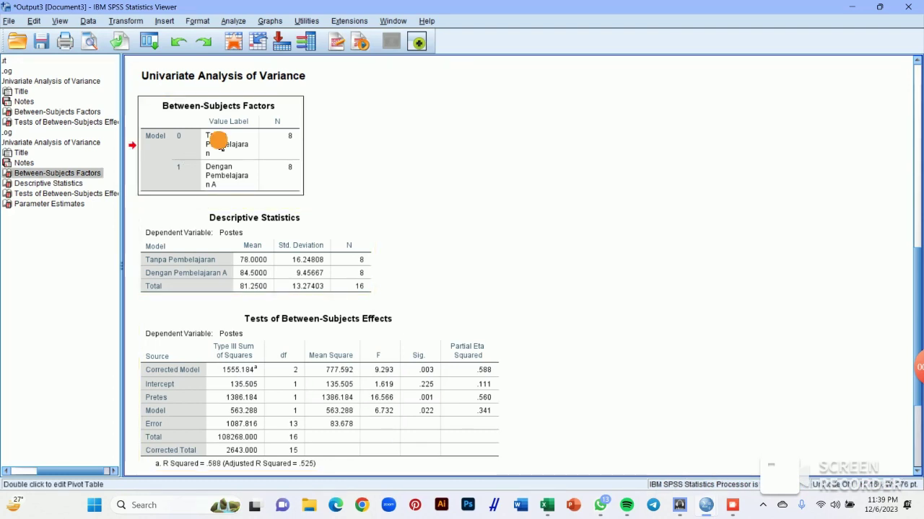
double_click(220, 144)
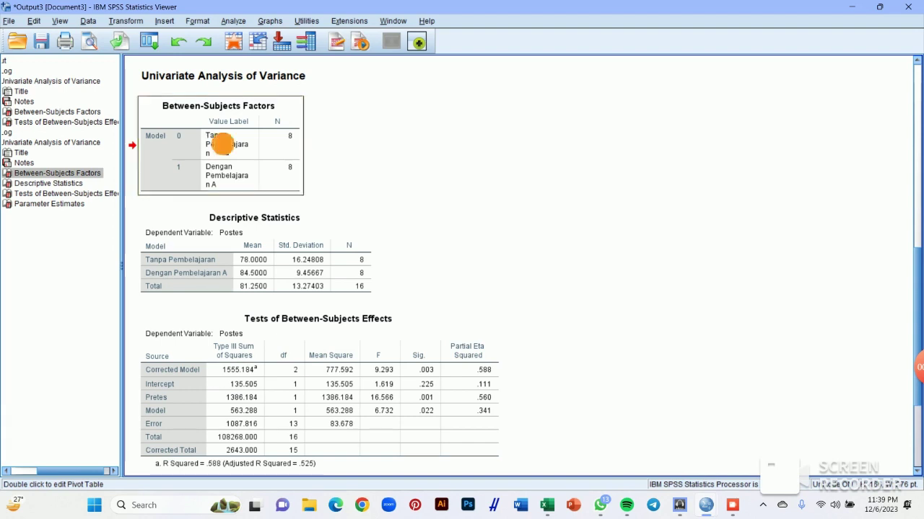
click(291, 158)
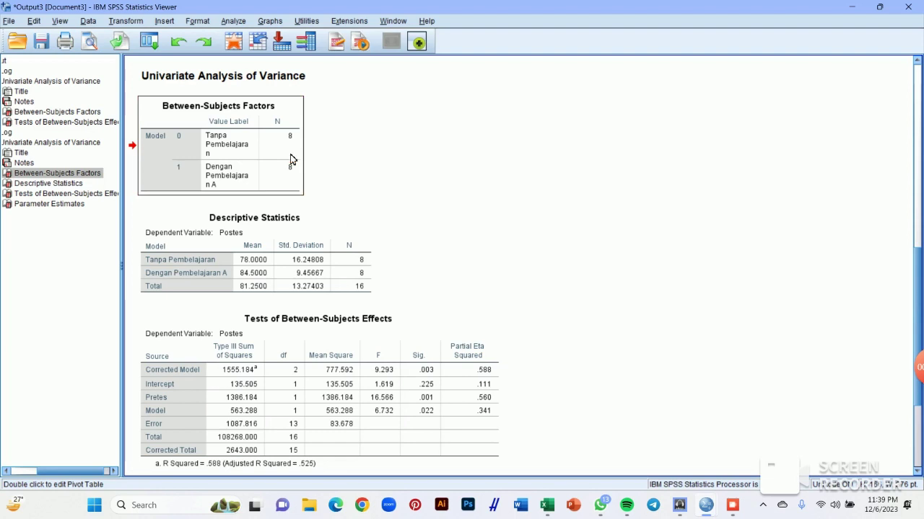
double_click(266, 160)
click(280, 172)
Step: Compare the Postes means of the Tanpa Pembelajaran and Dengan Pembelajaran A groups in the Descriptive Statistics table
scroll(299, 240, down, 3)
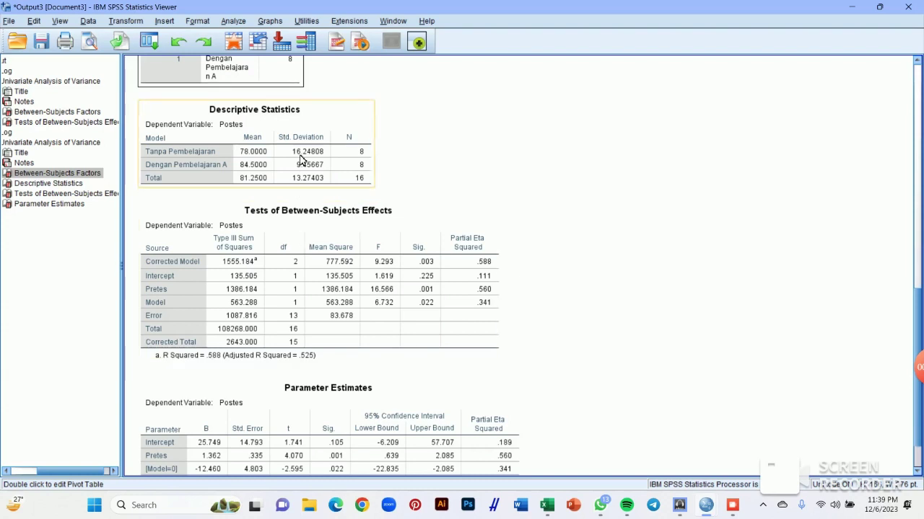
click(296, 154)
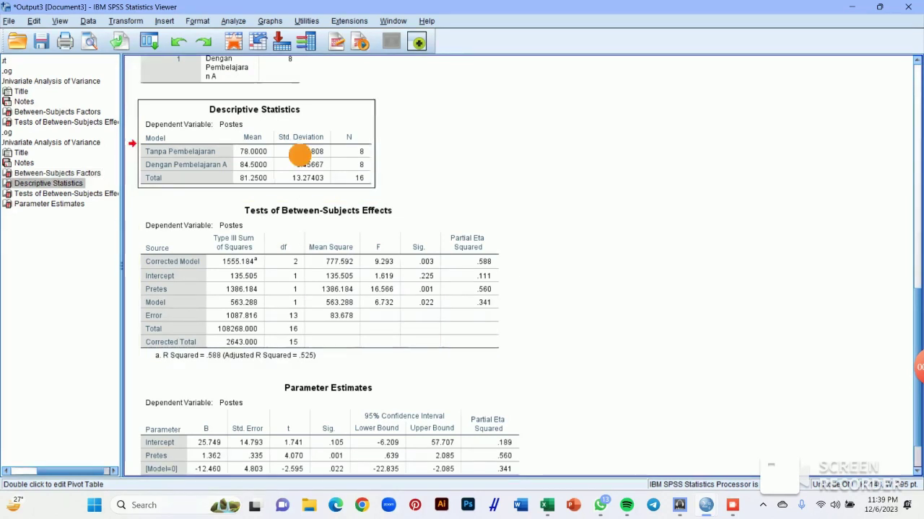
double_click(265, 151)
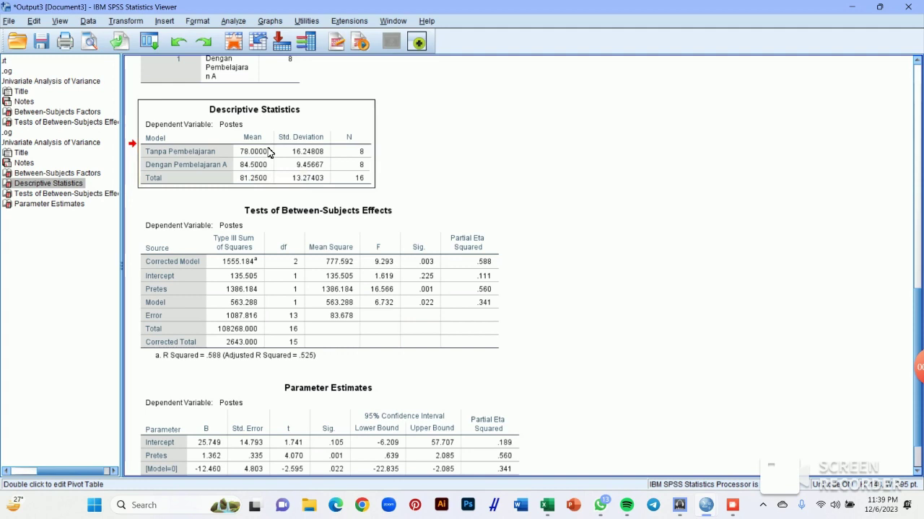
click(208, 160)
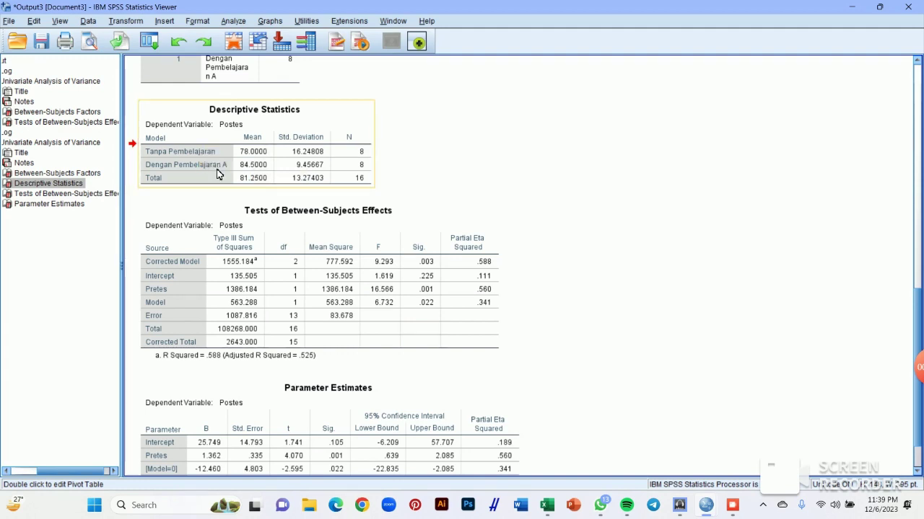
double_click(258, 167)
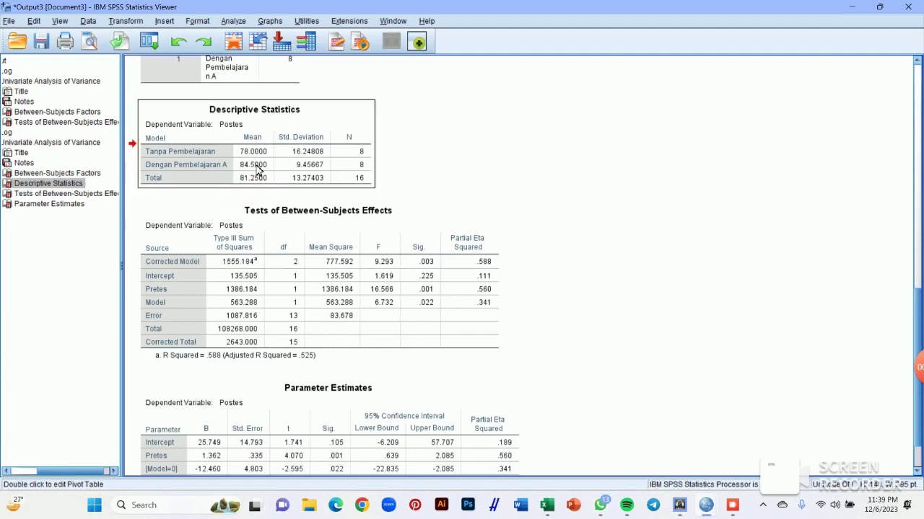
Step: Activate the second analysis's Tests of Between-Subjects Effects table and highlight its entire Model row to read the significance
scroll(258, 167, down, 1)
click(249, 205)
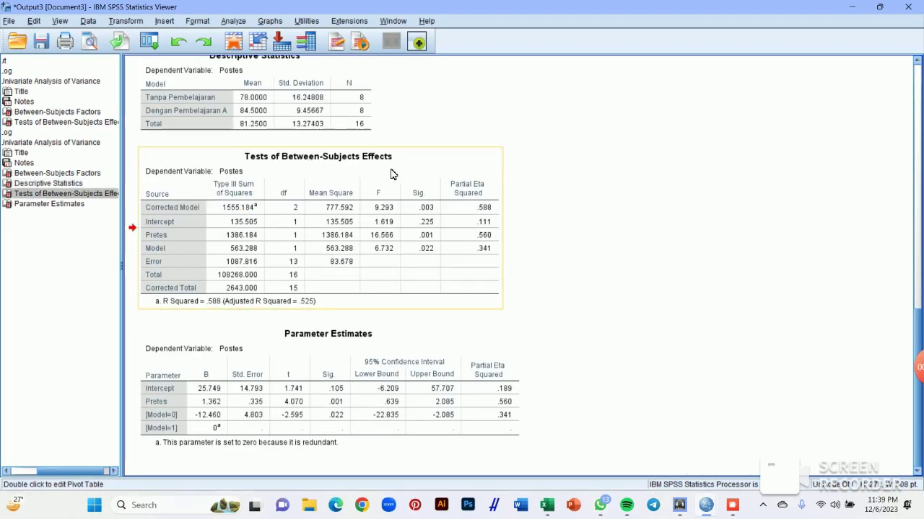
click(282, 225)
double_click(181, 248)
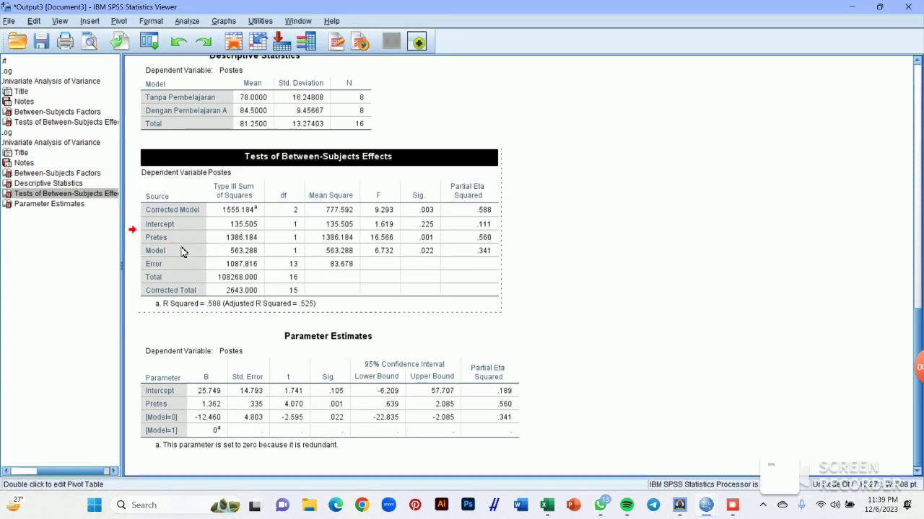
click(181, 250)
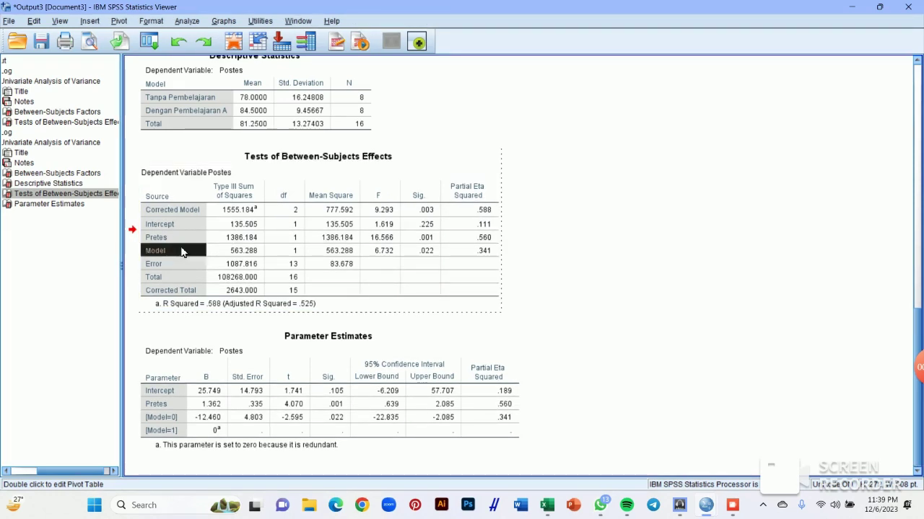
ctrl+alt+click(181, 251)
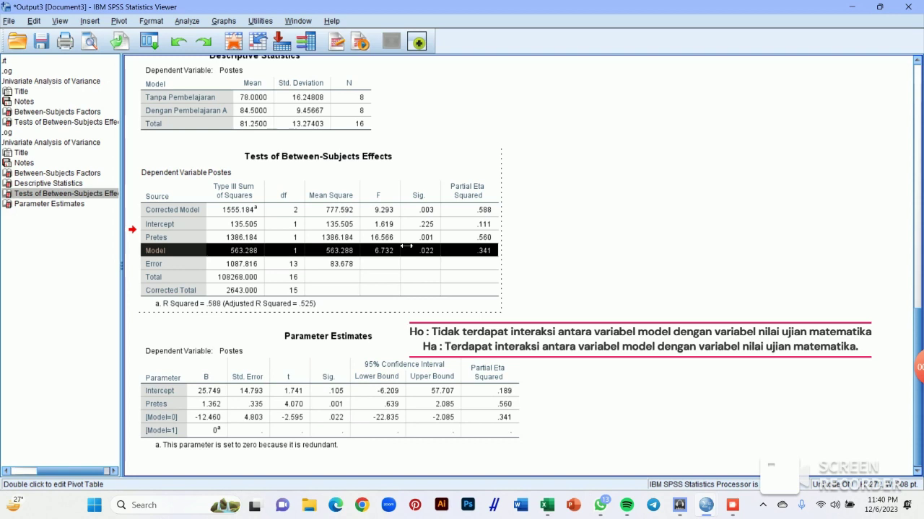
Step: Activate the Parameter Estimates table and highlight the B coefficient of the [Model=0] row
click(327, 368)
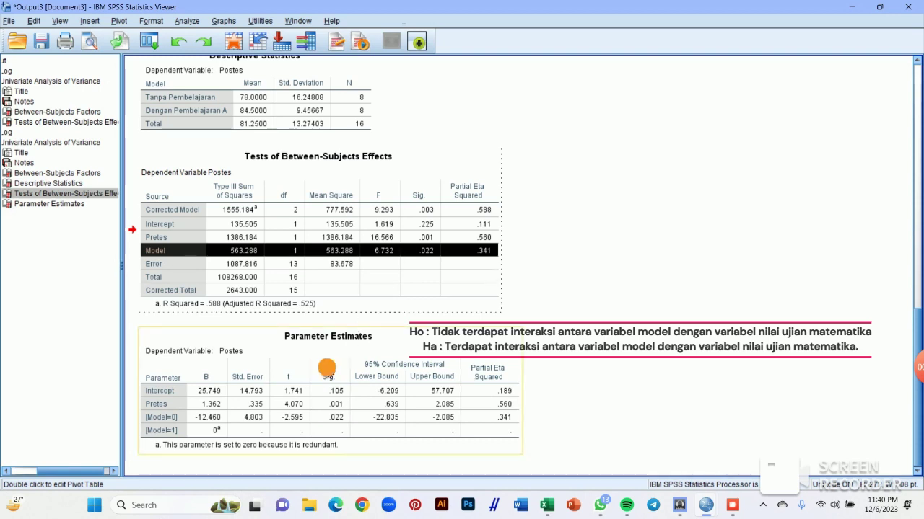
double_click(207, 418)
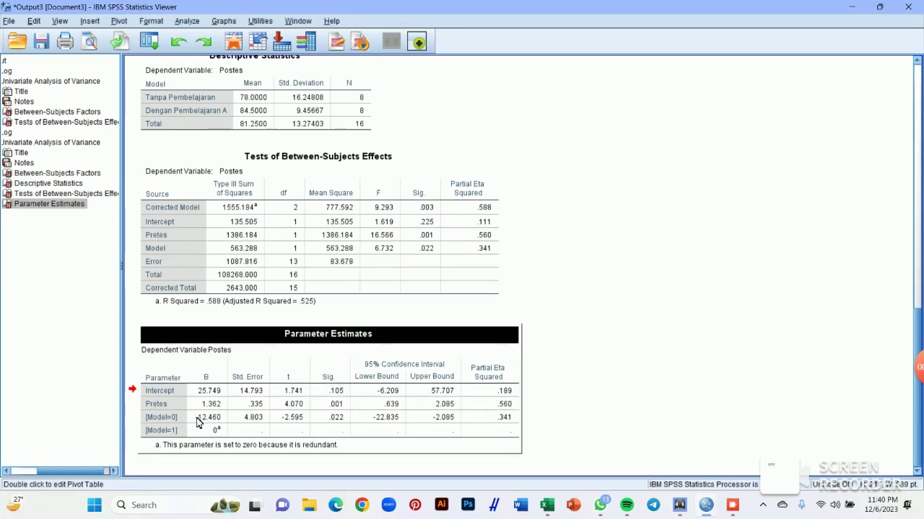
click(207, 417)
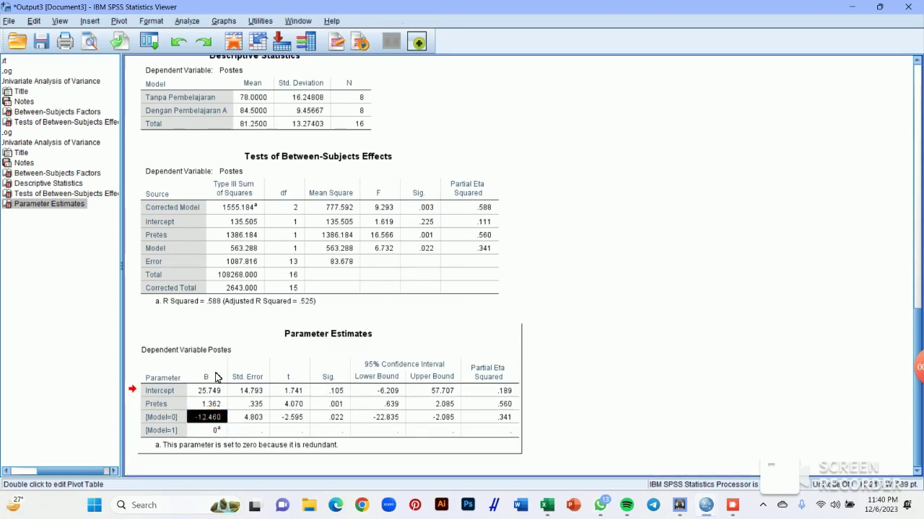